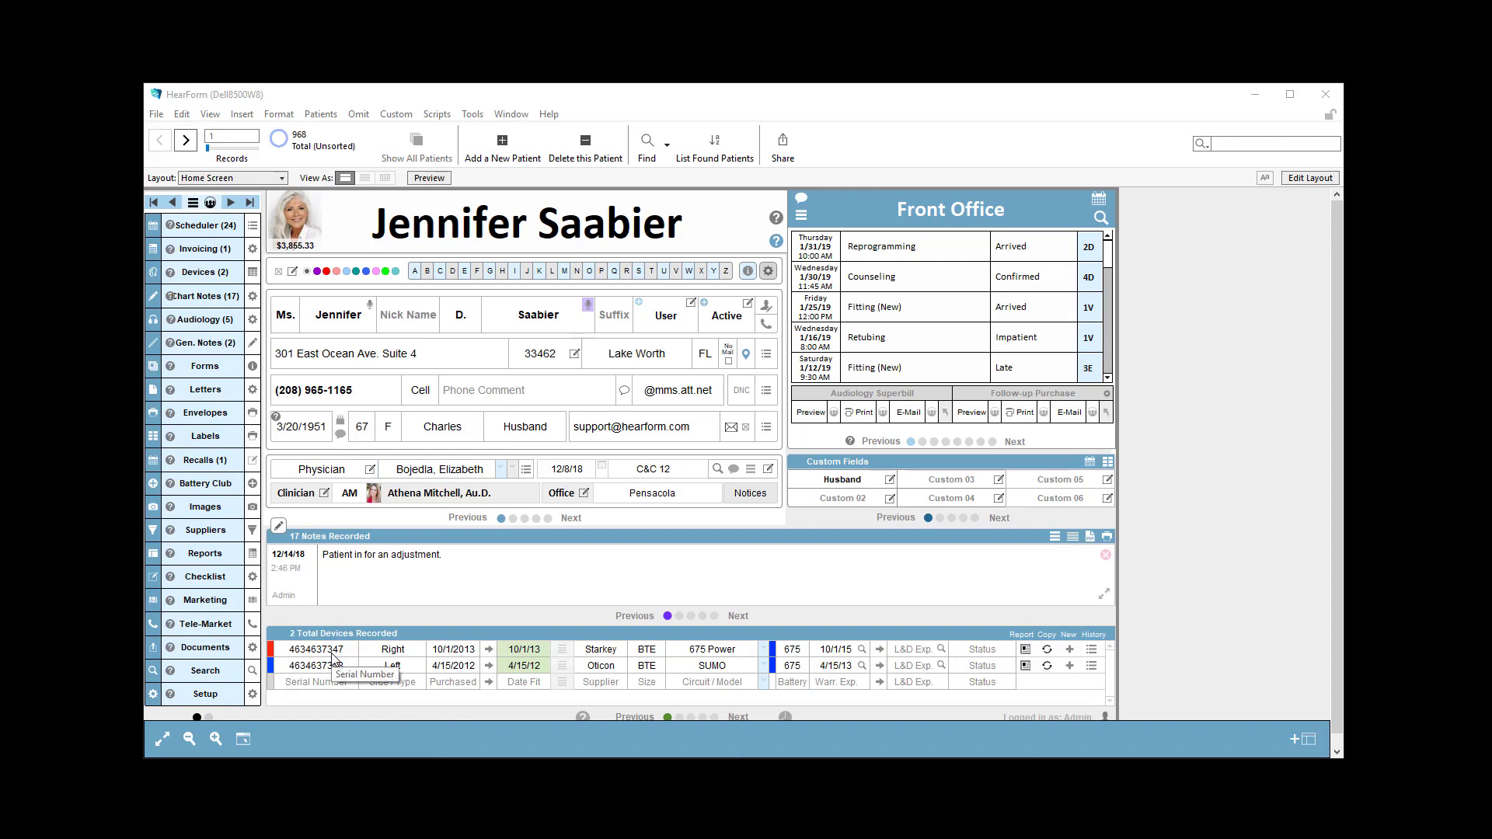
# Examine the serial number and supplier entries of the patient's two recorded hearing devices on the home screen
pyautogui.click(332, 654)
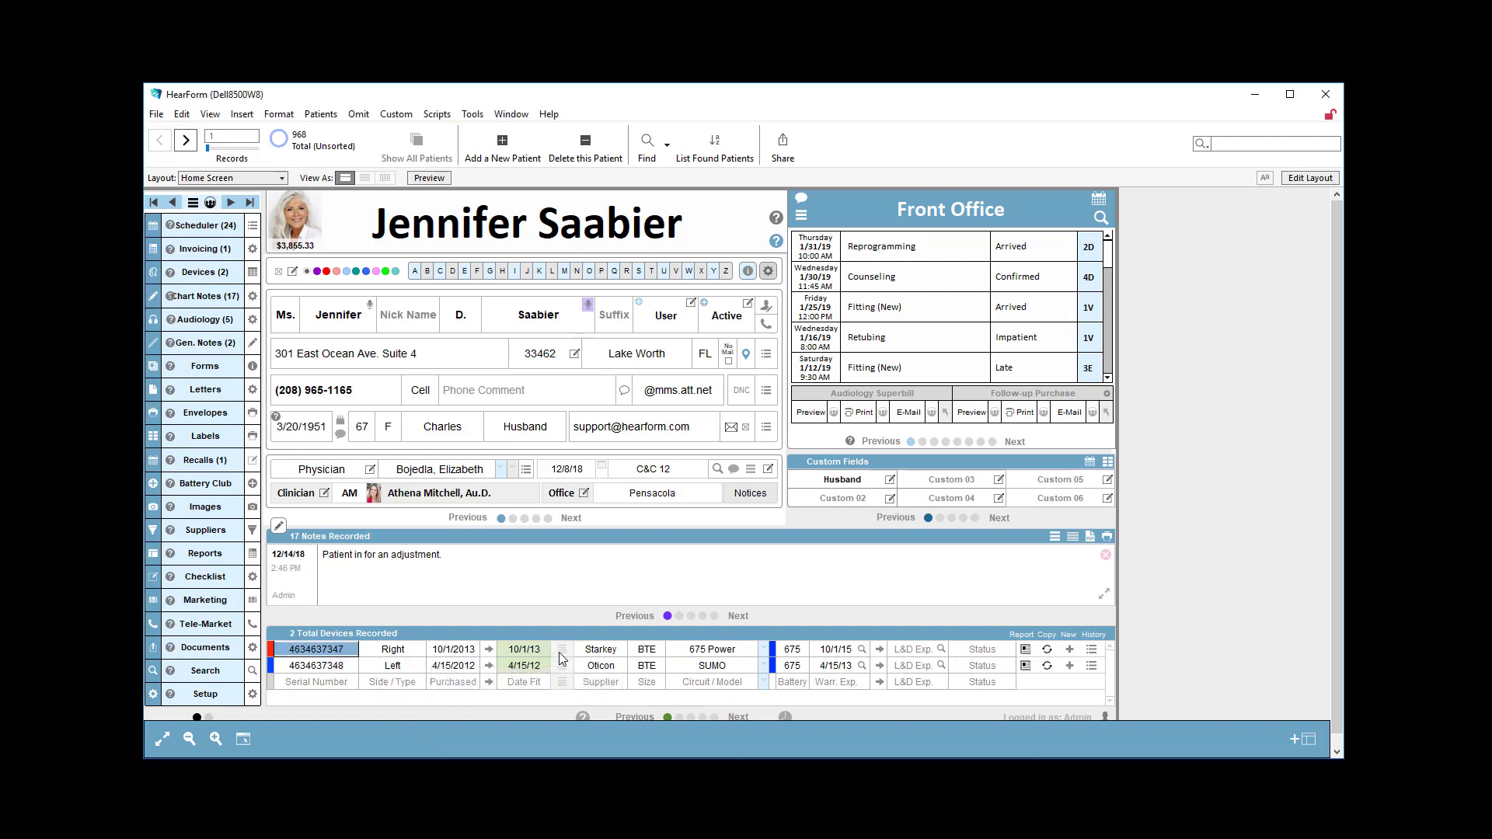
pyautogui.click(602, 653)
pyautogui.click(605, 668)
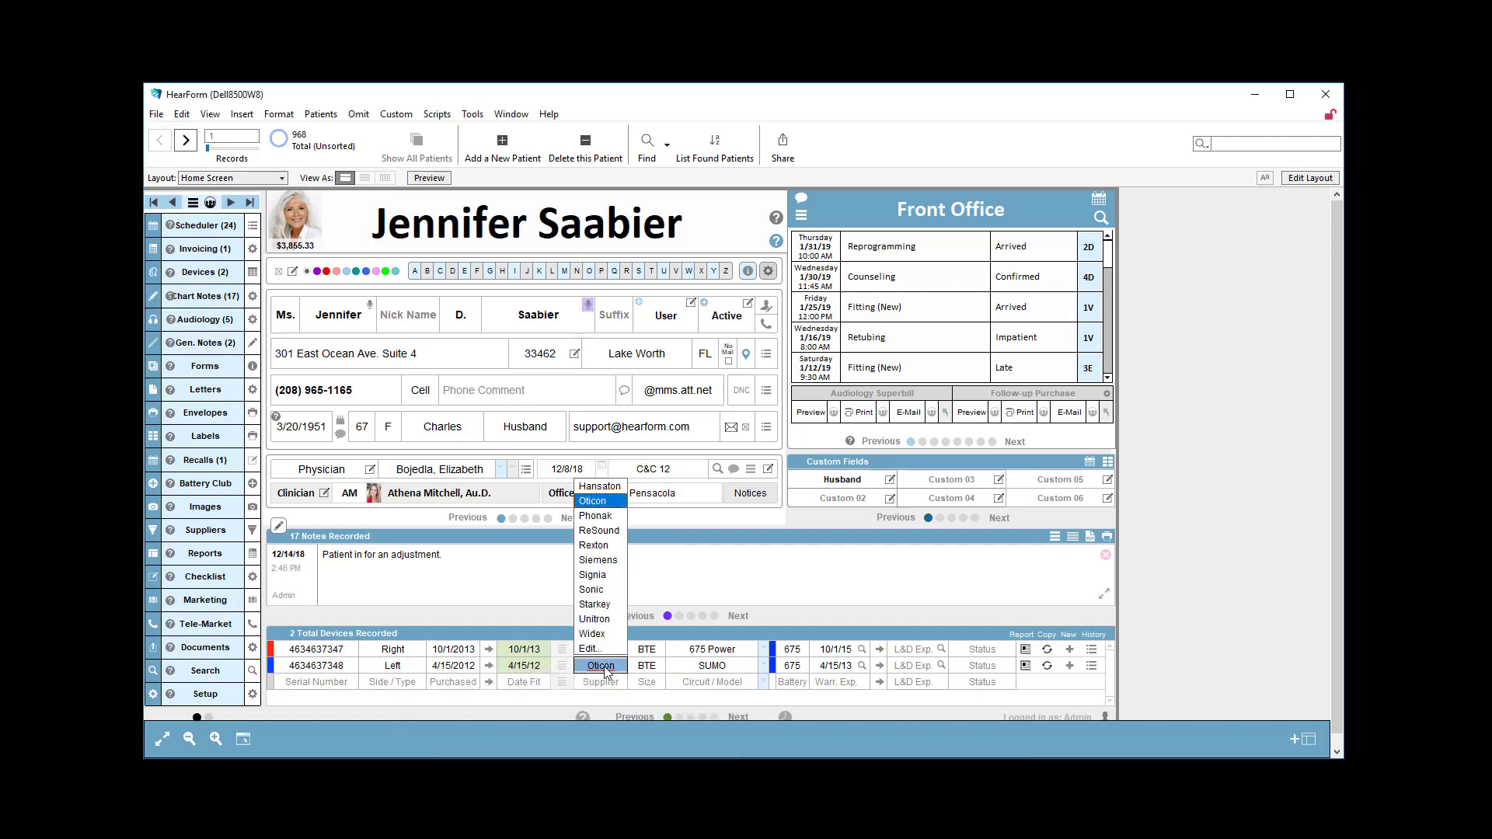
pyautogui.click(1166, 592)
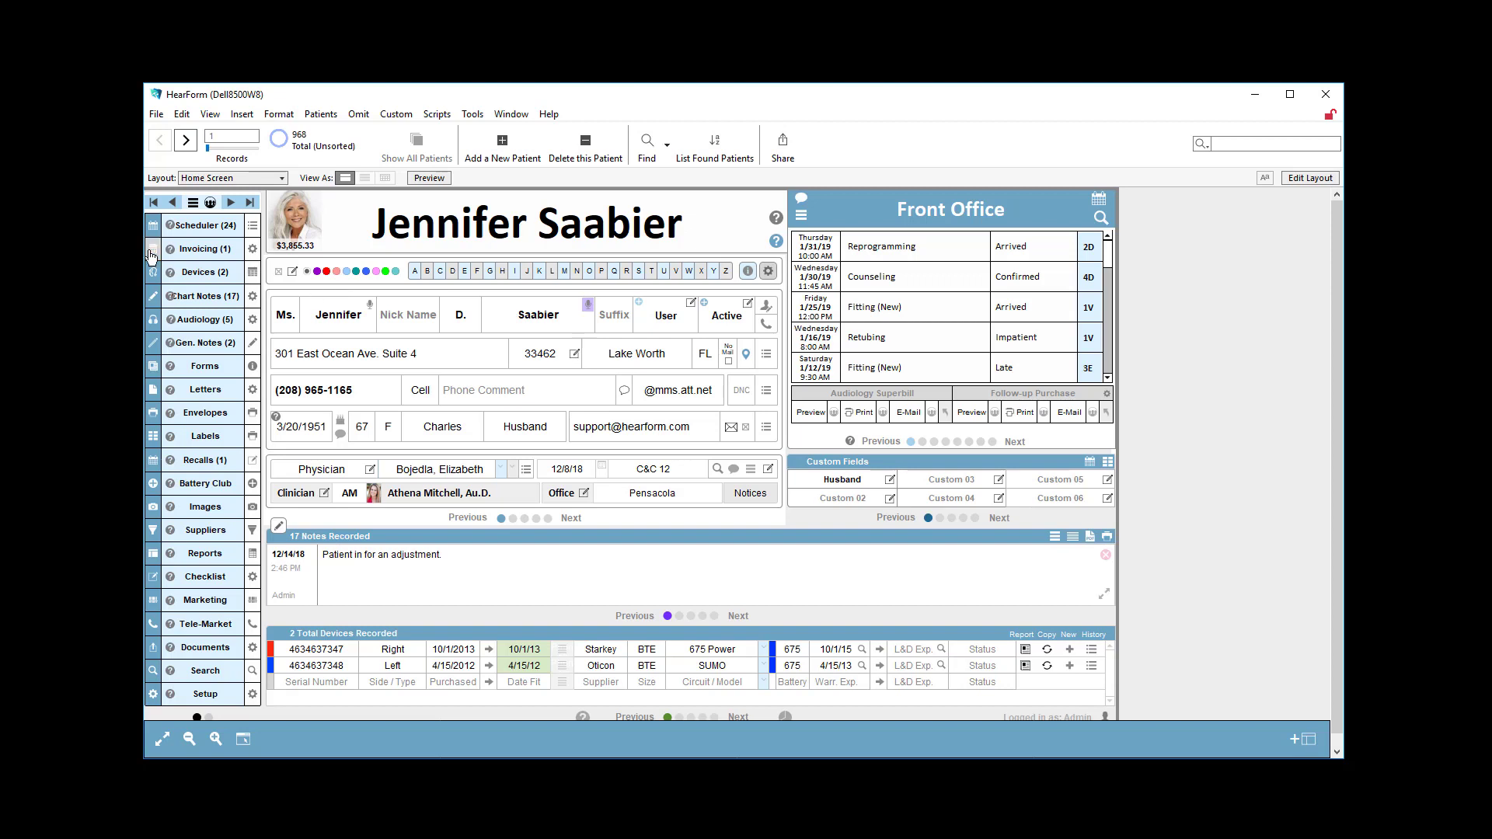
# Create a new invoice for the patient and add Repair with 12 Months Warranty with a quantity of 2
pyautogui.click(193, 257)
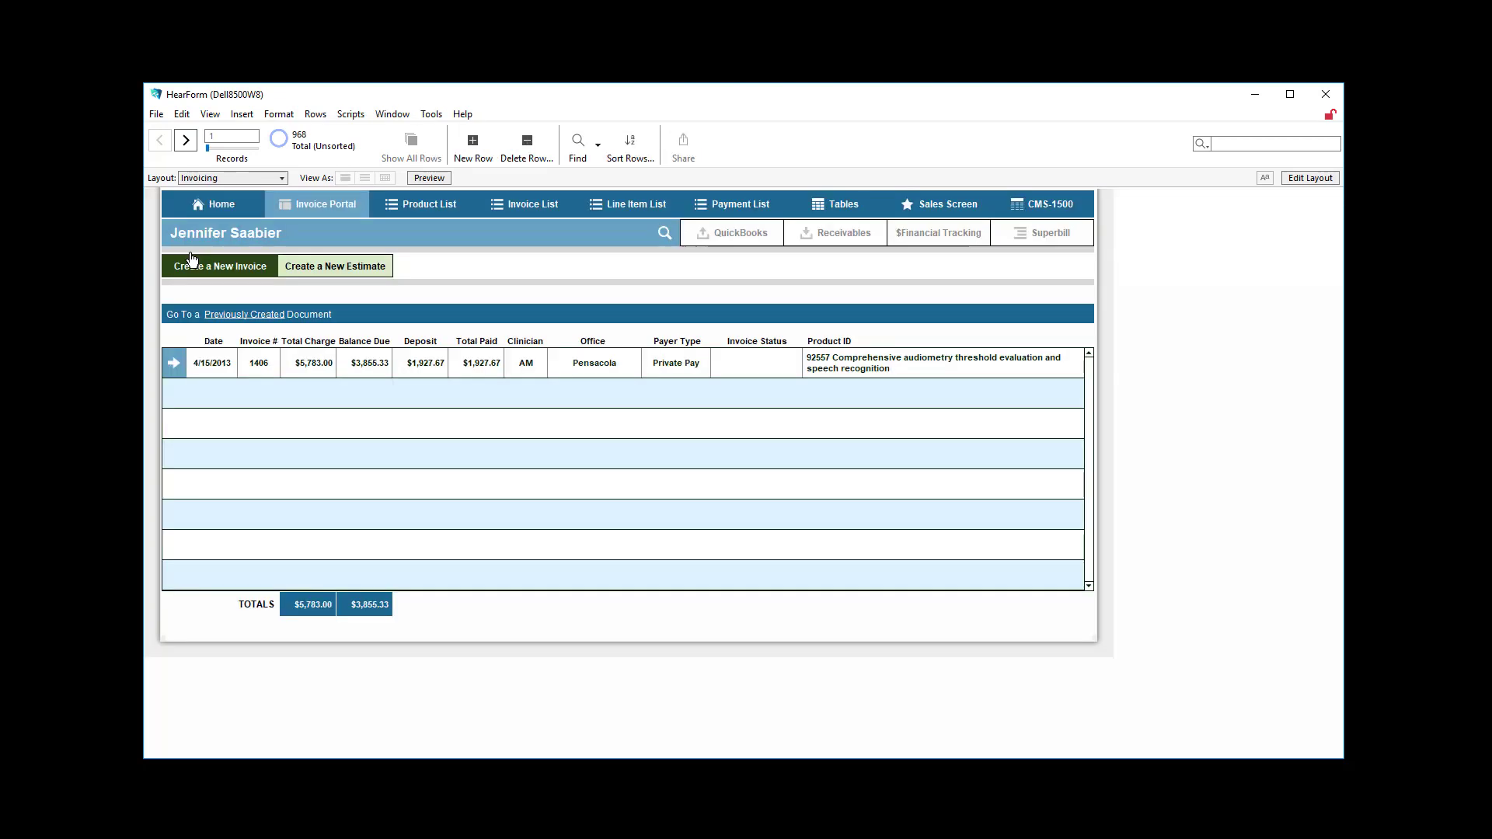
pyautogui.click(193, 269)
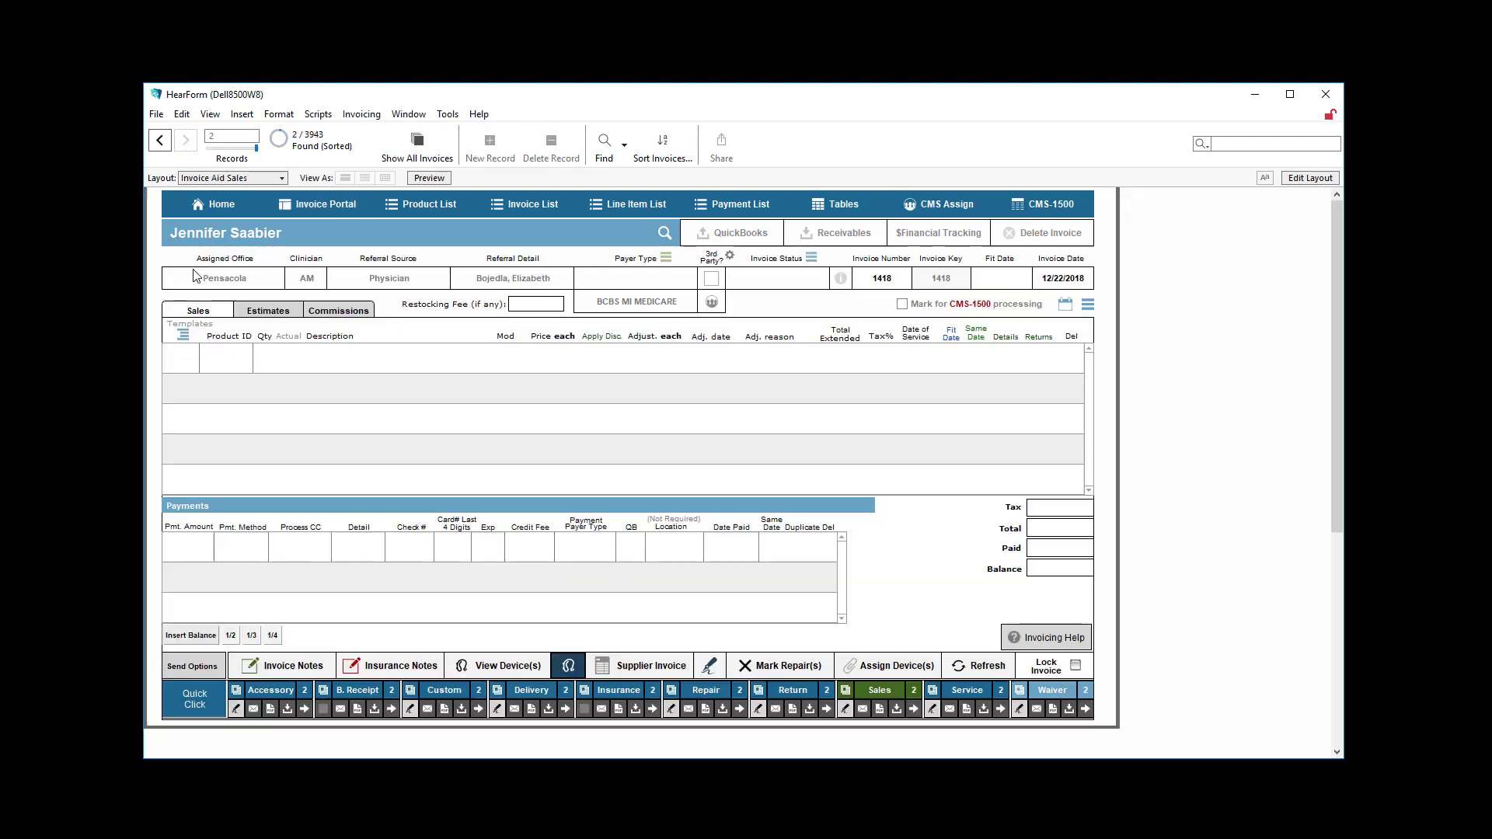
pyautogui.click(221, 360)
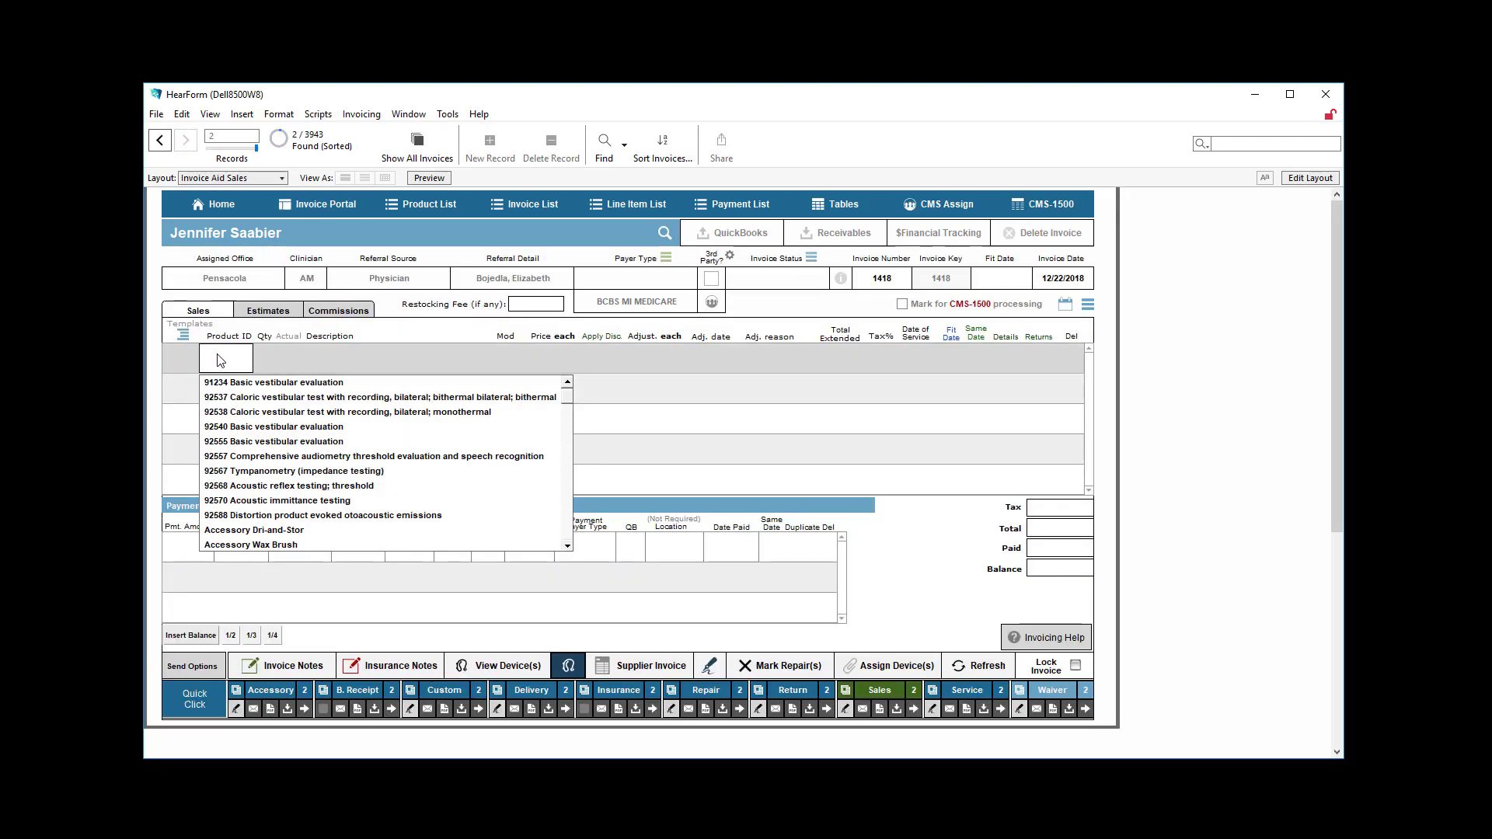
pyautogui.write('r')
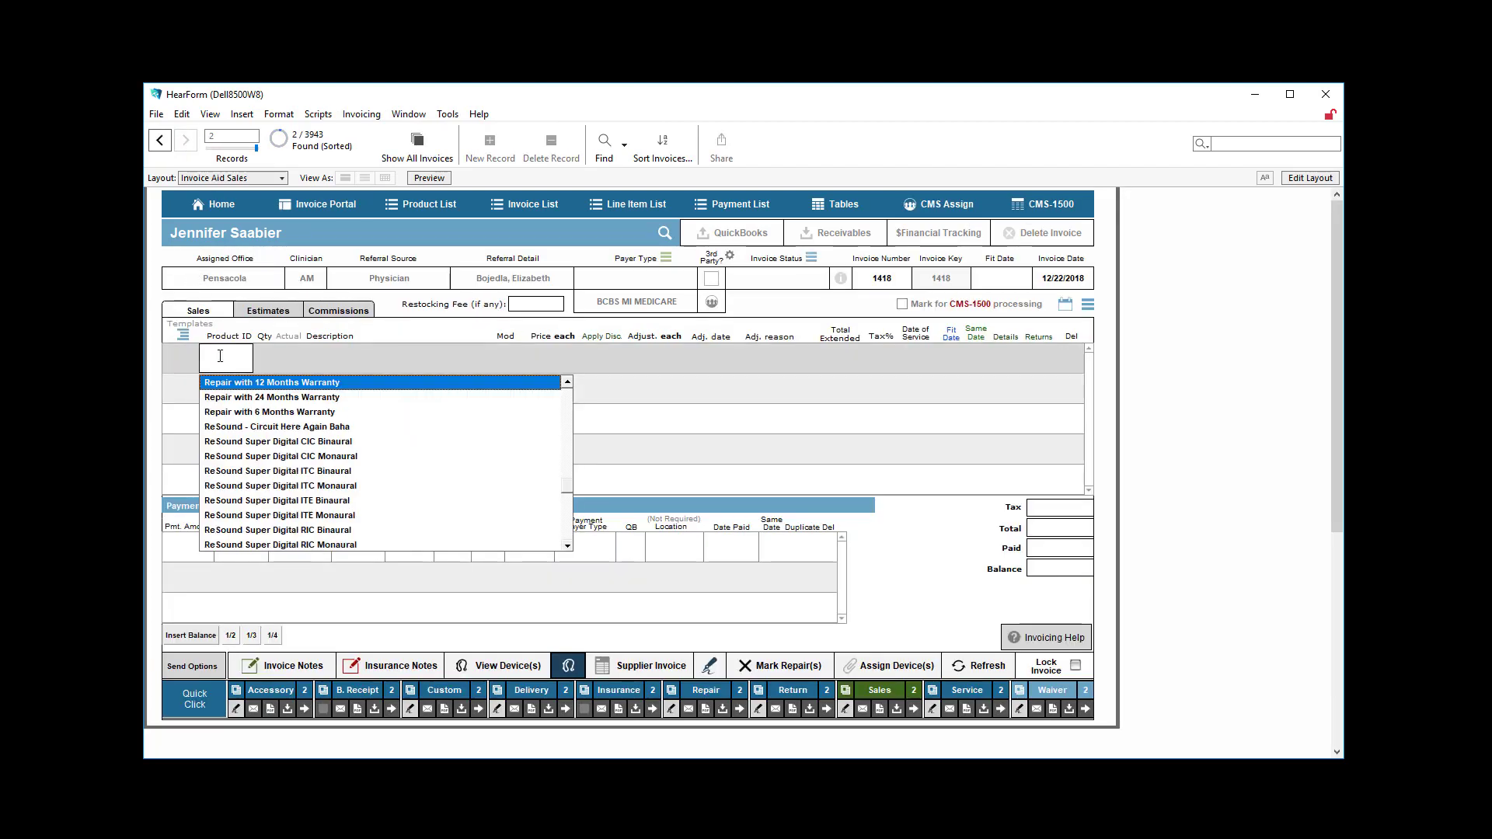
pyautogui.click(278, 383)
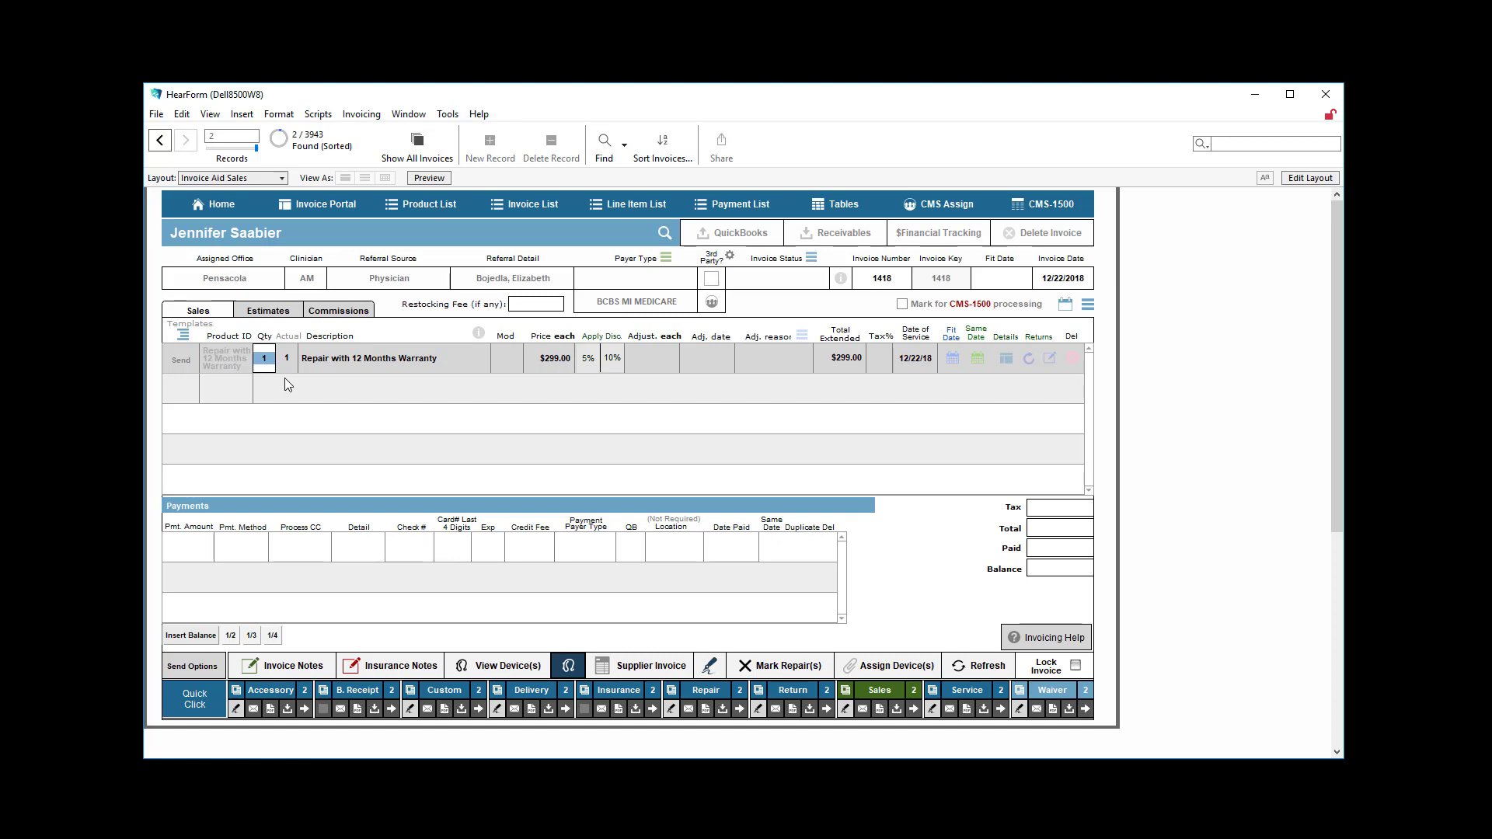
pyautogui.write('2')
pyautogui.click(380, 337)
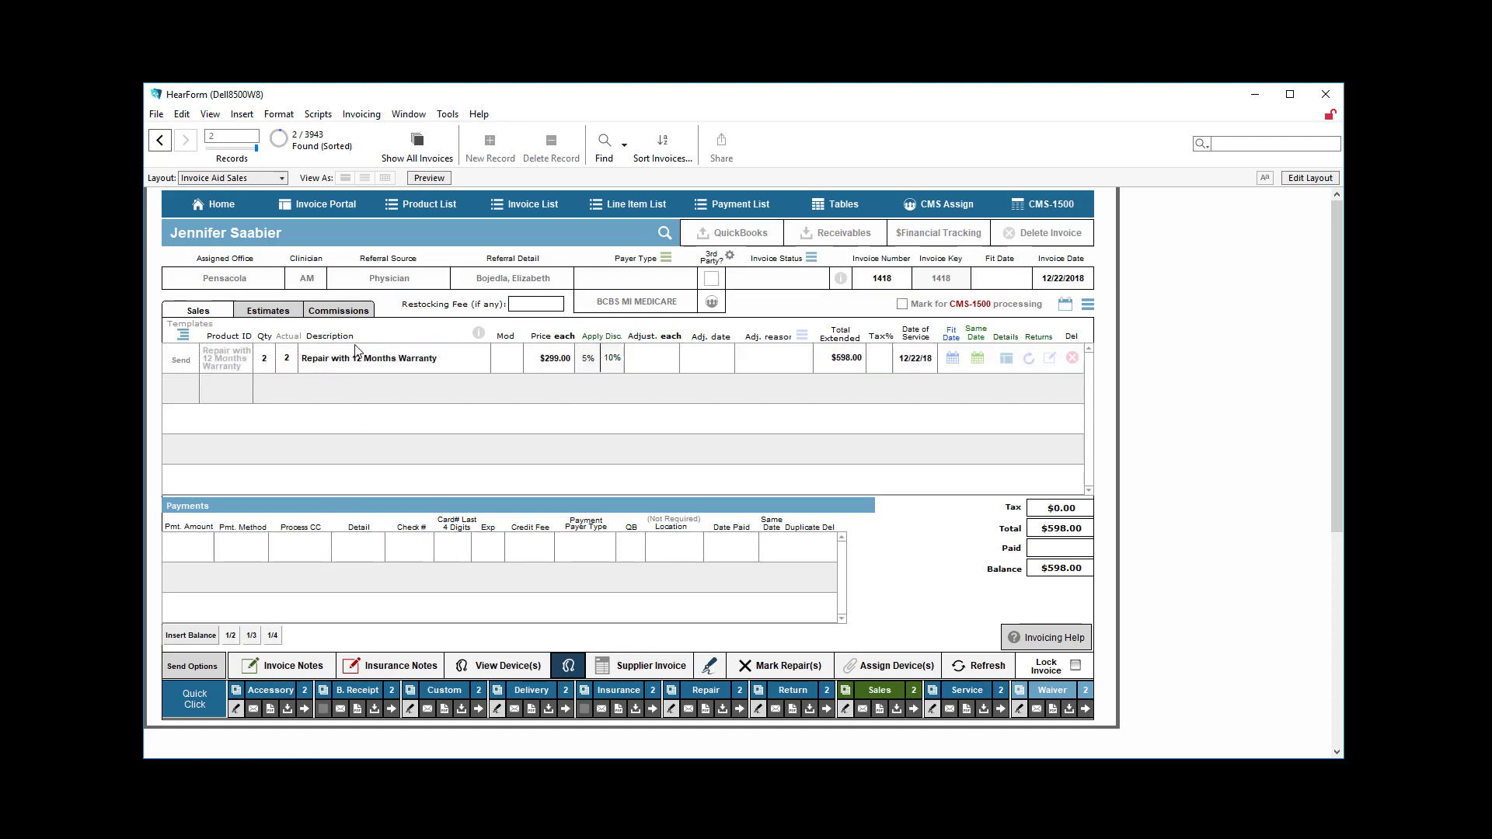
# Assign the Siemens 604 PPL as the invoice's left loaner and the Starkey 675ATSP as its right loaner
pyautogui.moveTo(298, 362)
pyautogui.click(897, 667)
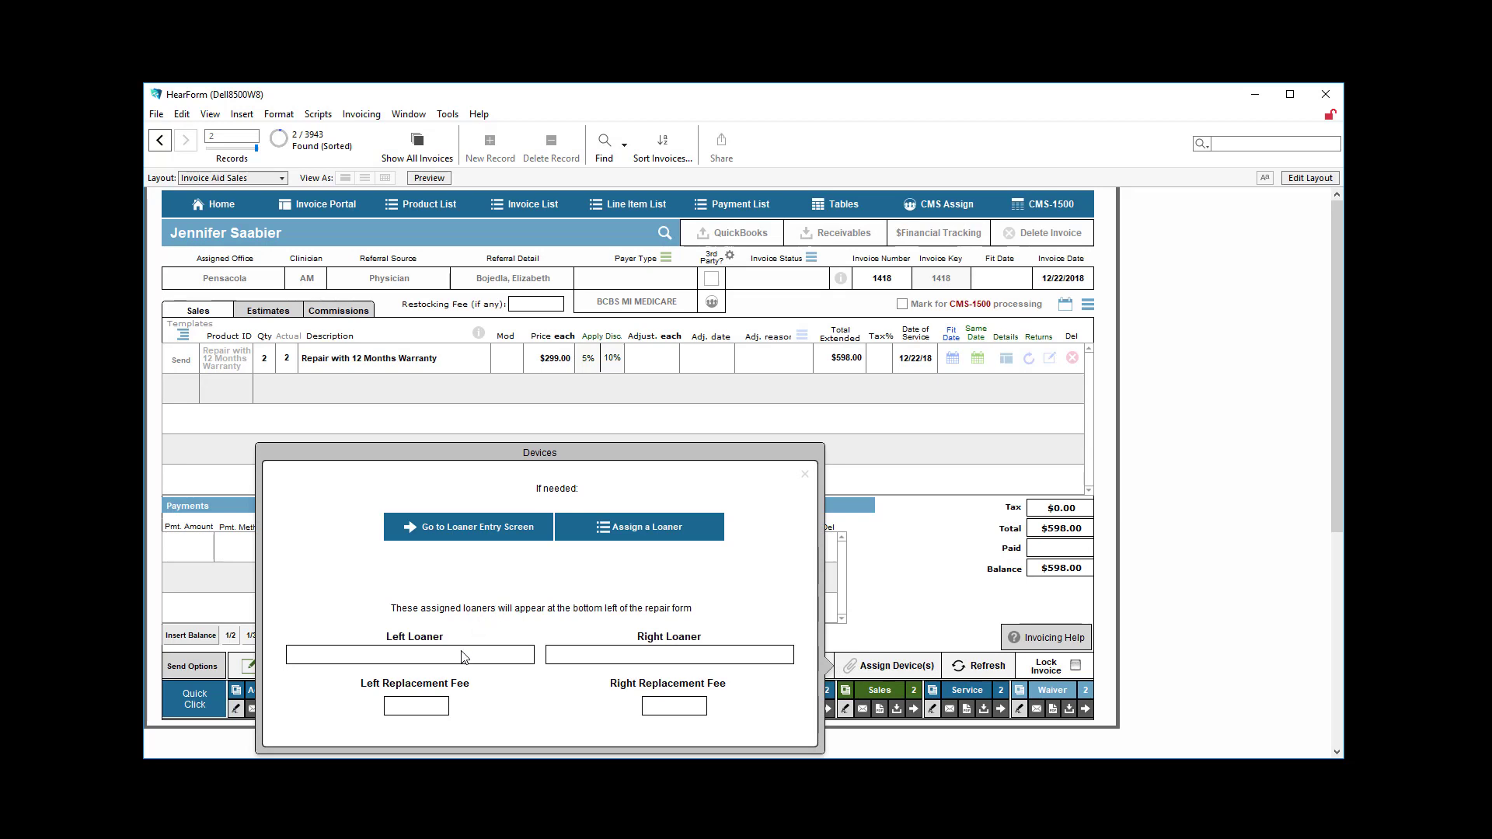
pyautogui.click(464, 657)
pyautogui.moveTo(542, 530); pyautogui.dragTo(542, 630)
pyautogui.click(342, 610)
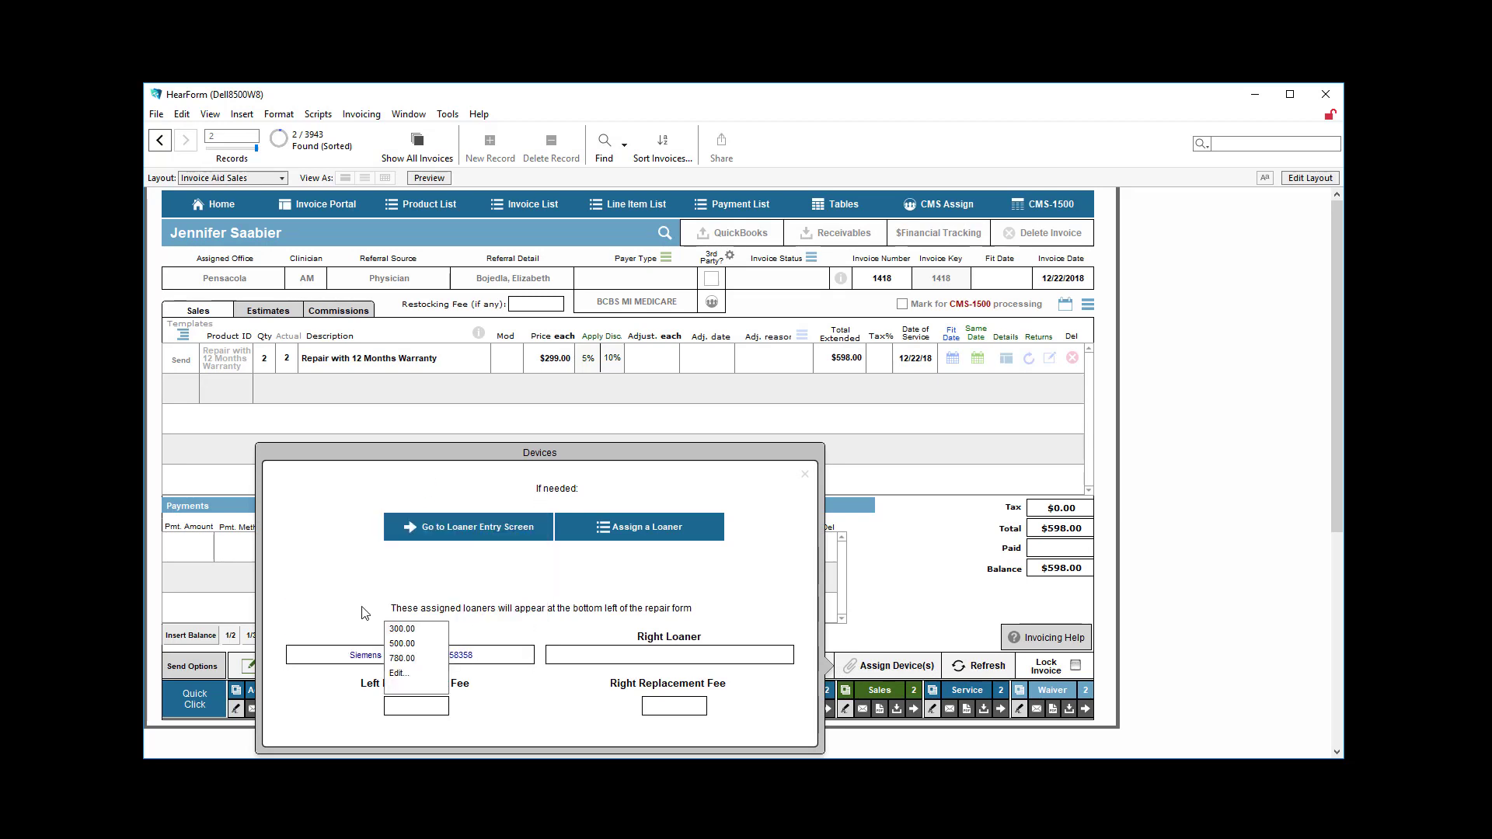
pyautogui.click(629, 657)
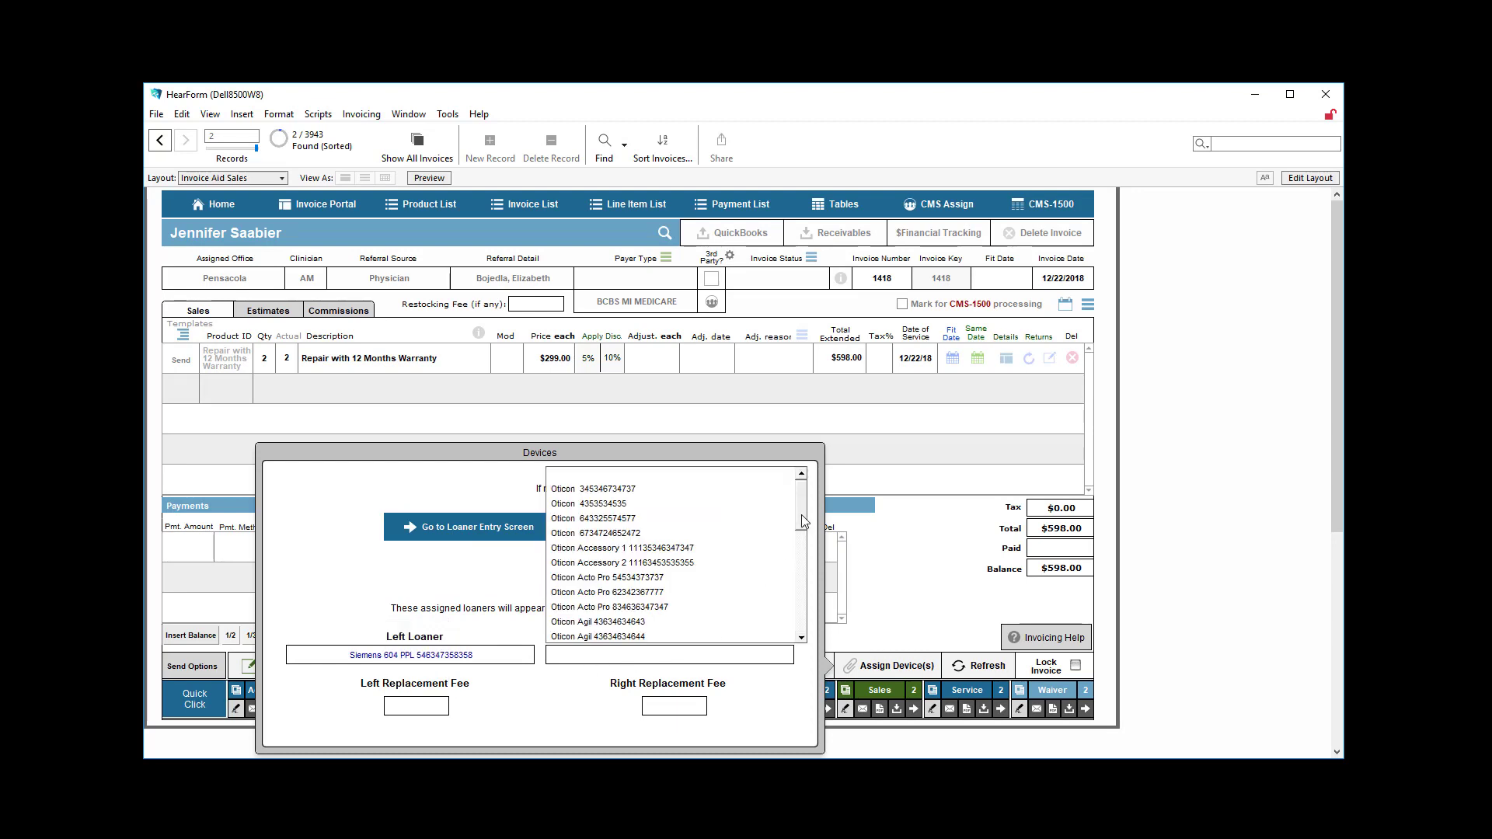
pyautogui.moveTo(804, 519); pyautogui.dragTo(788, 633)
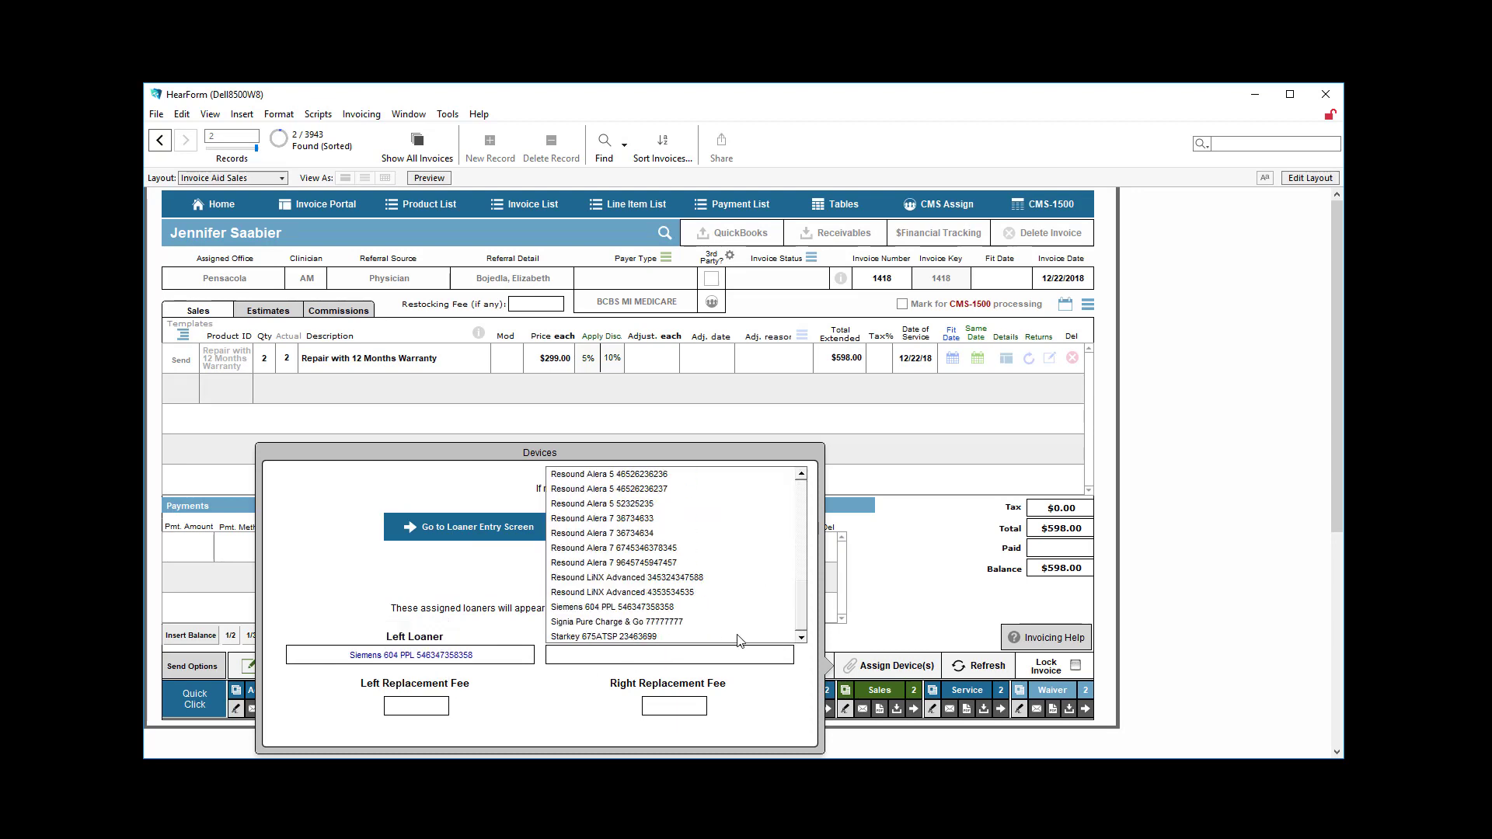
pyautogui.click(568, 637)
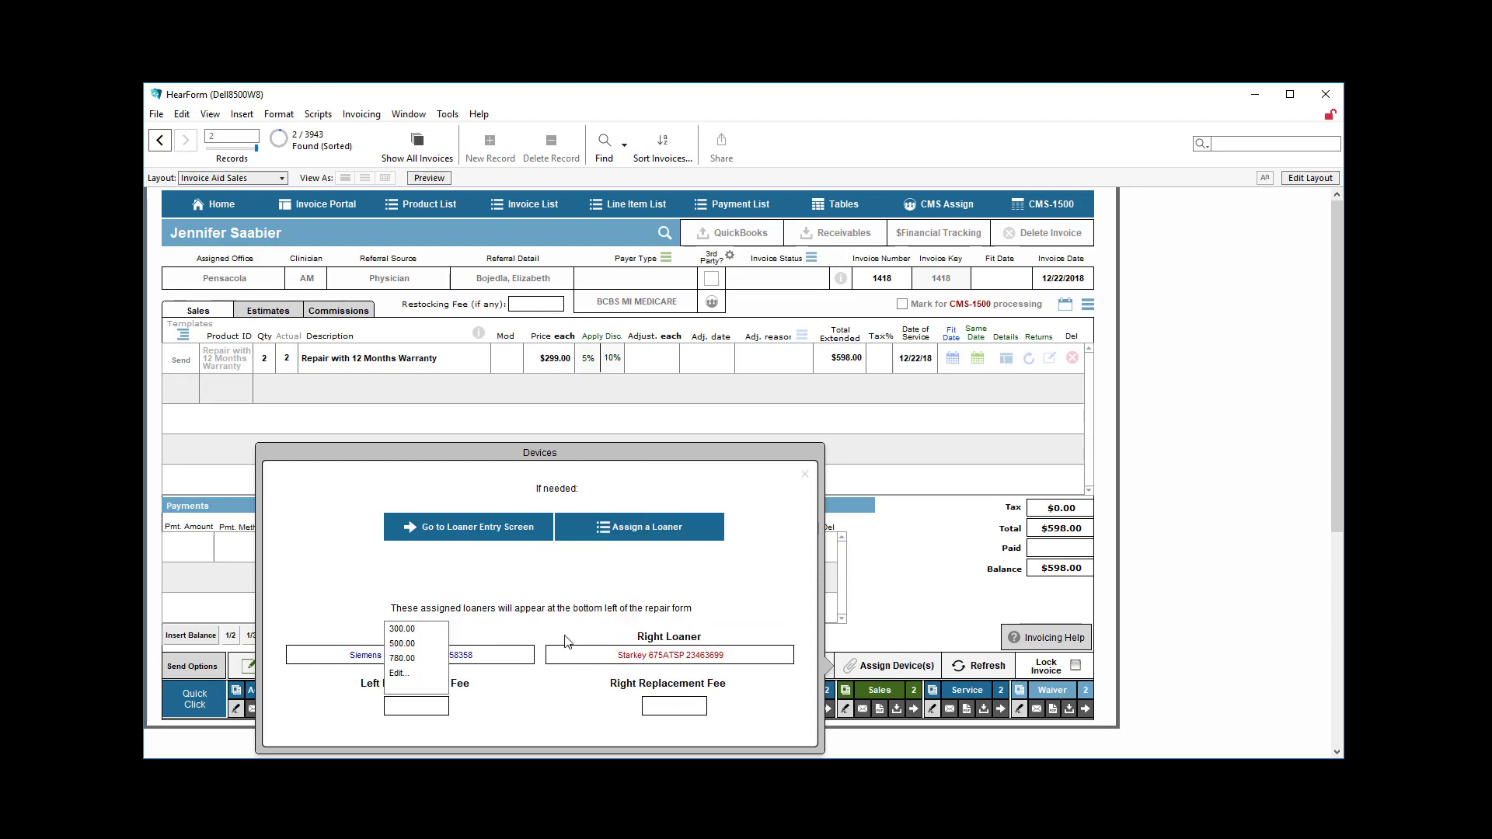
# Set the left loaner replacement fee to $780.00 and the right loaner replacement fee to $500.00
pyautogui.click(416, 659)
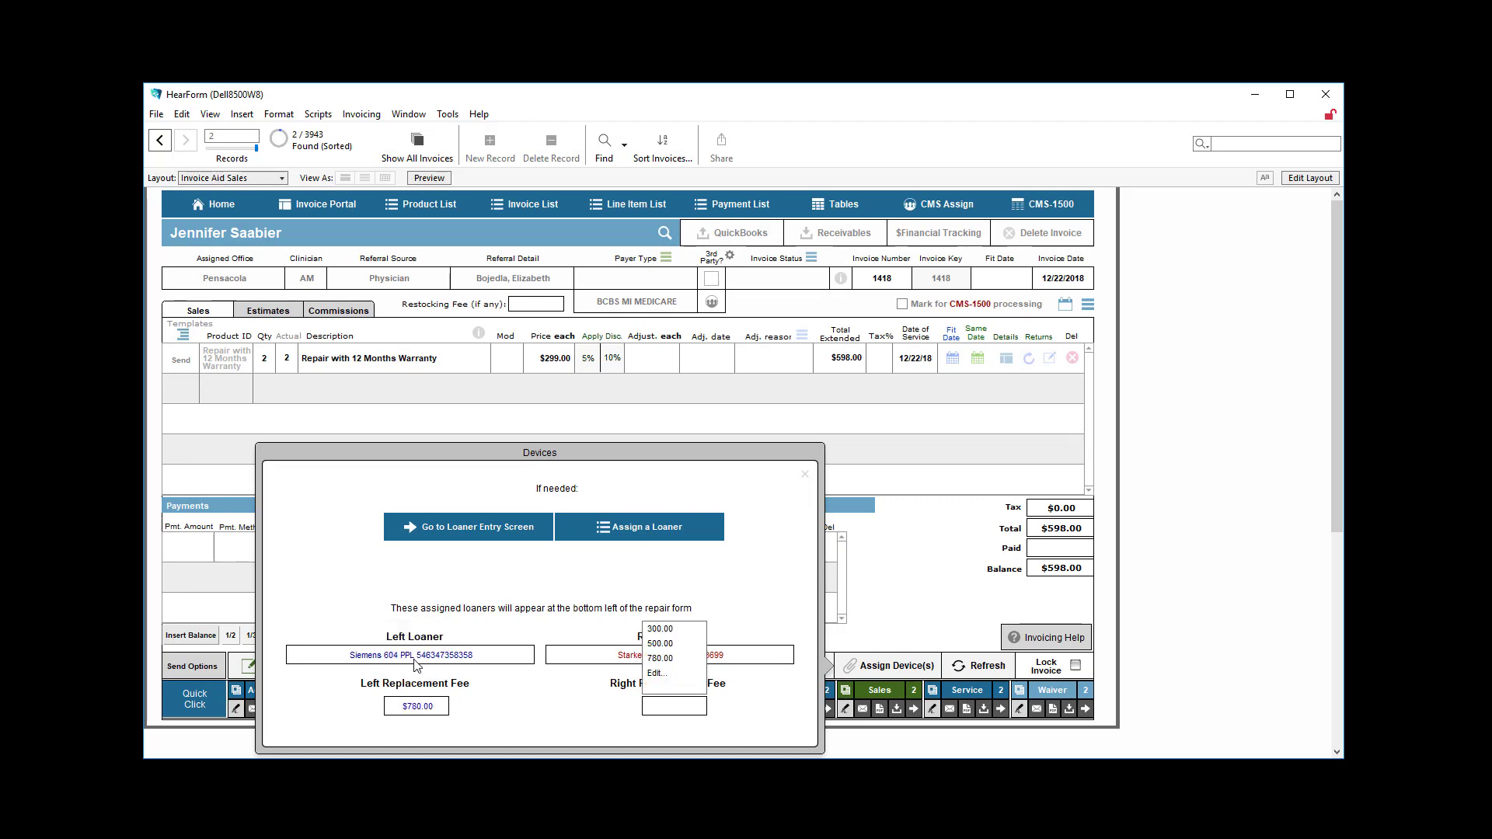
pyautogui.click(679, 645)
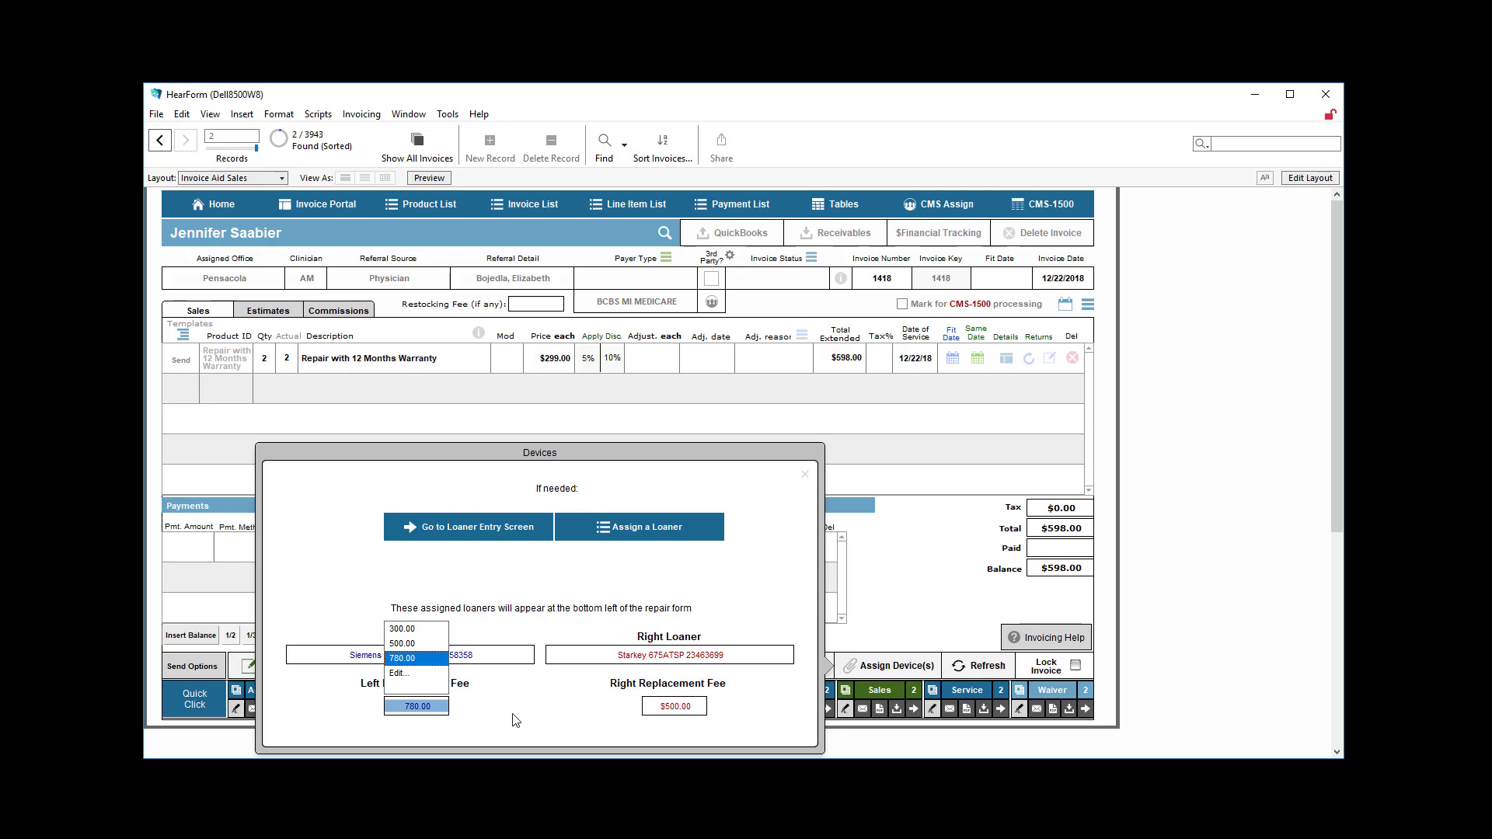
pyautogui.click(530, 721)
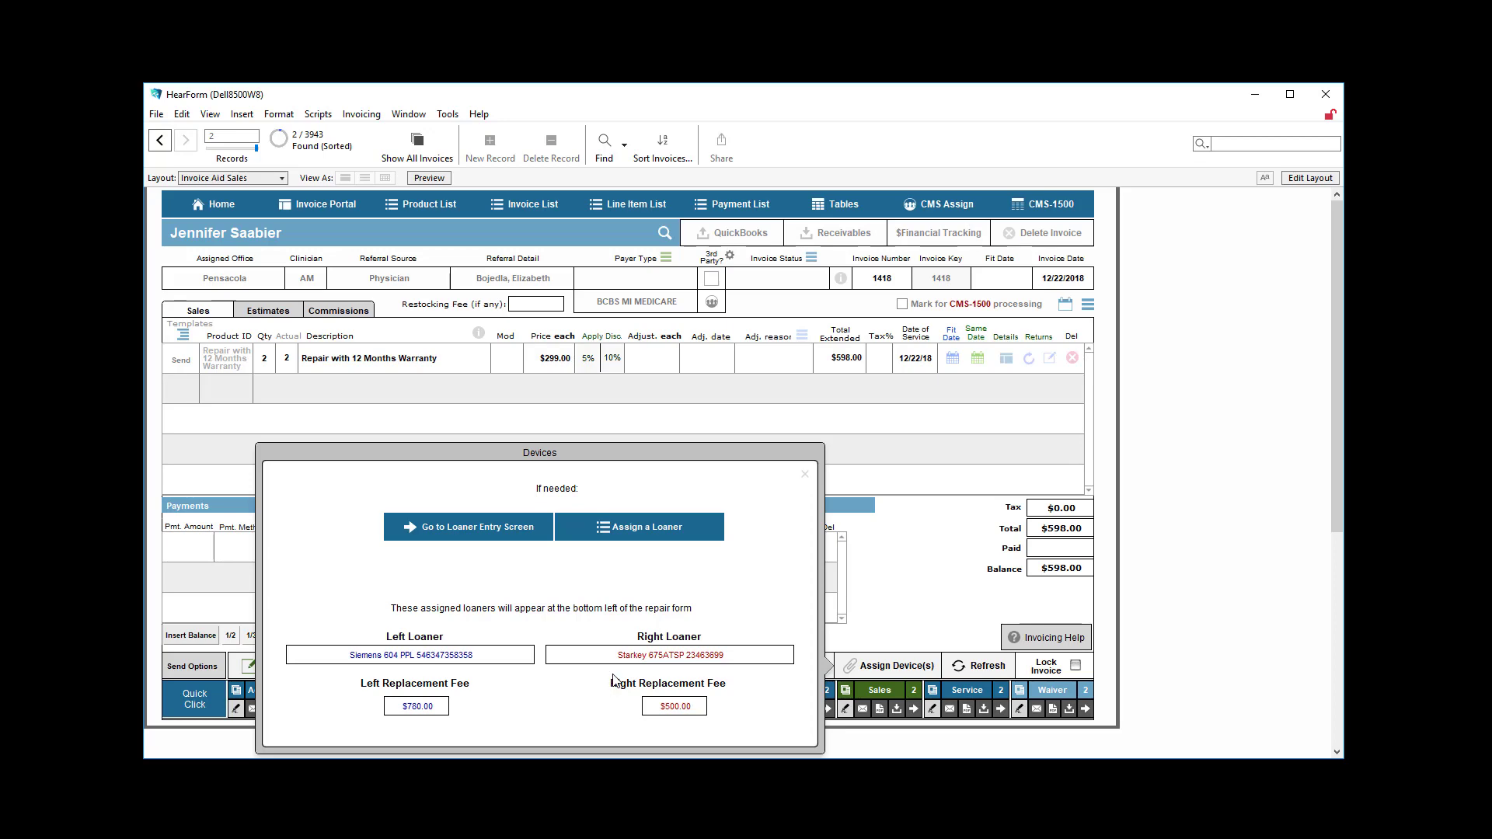
# View the loaner device list and its option to assign the Starkey 675ATSP to the patient, and close the loaner settings
pyautogui.click(635, 537)
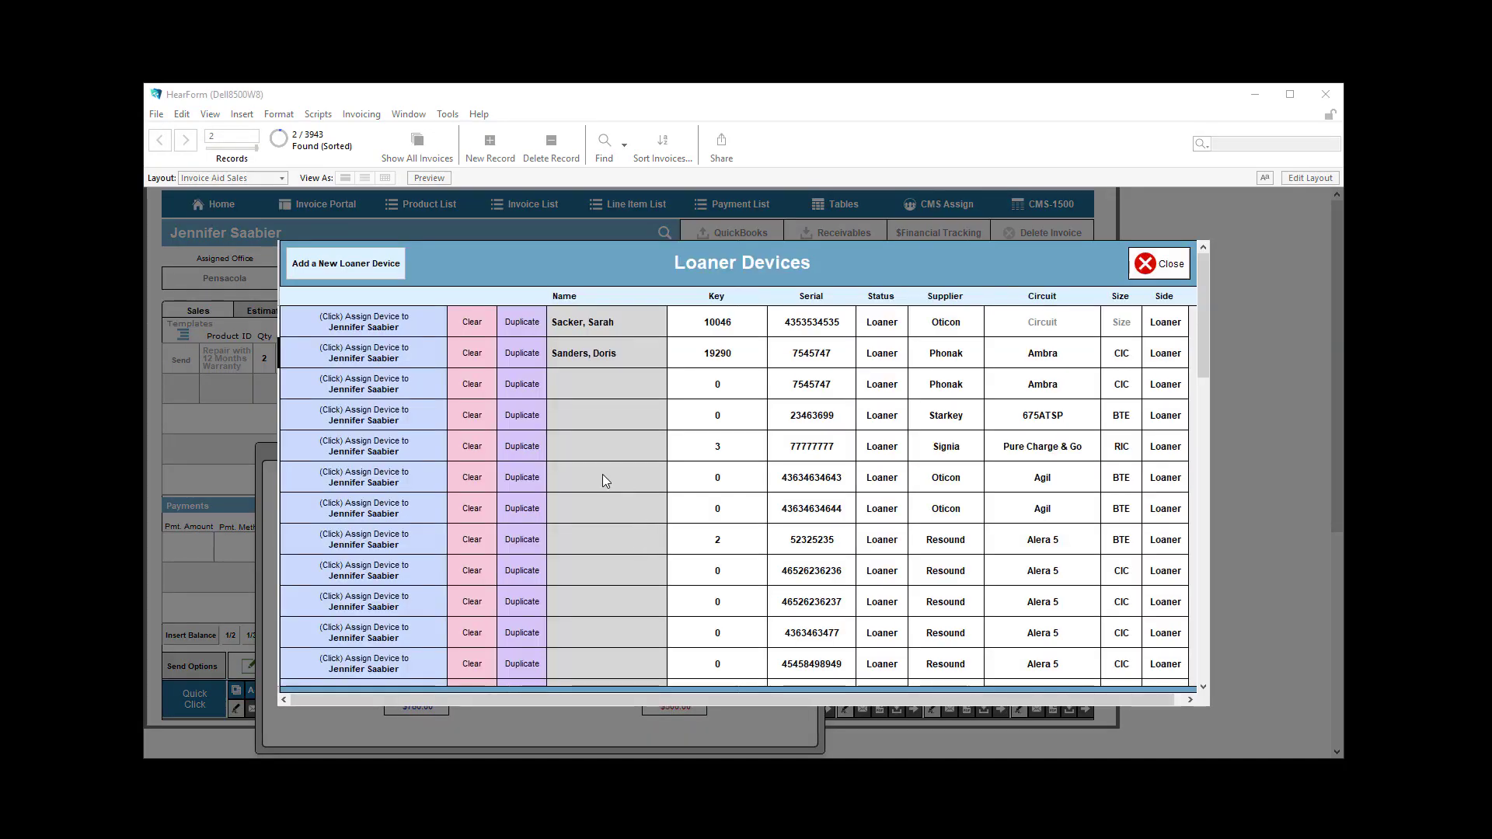
pyautogui.click(389, 420)
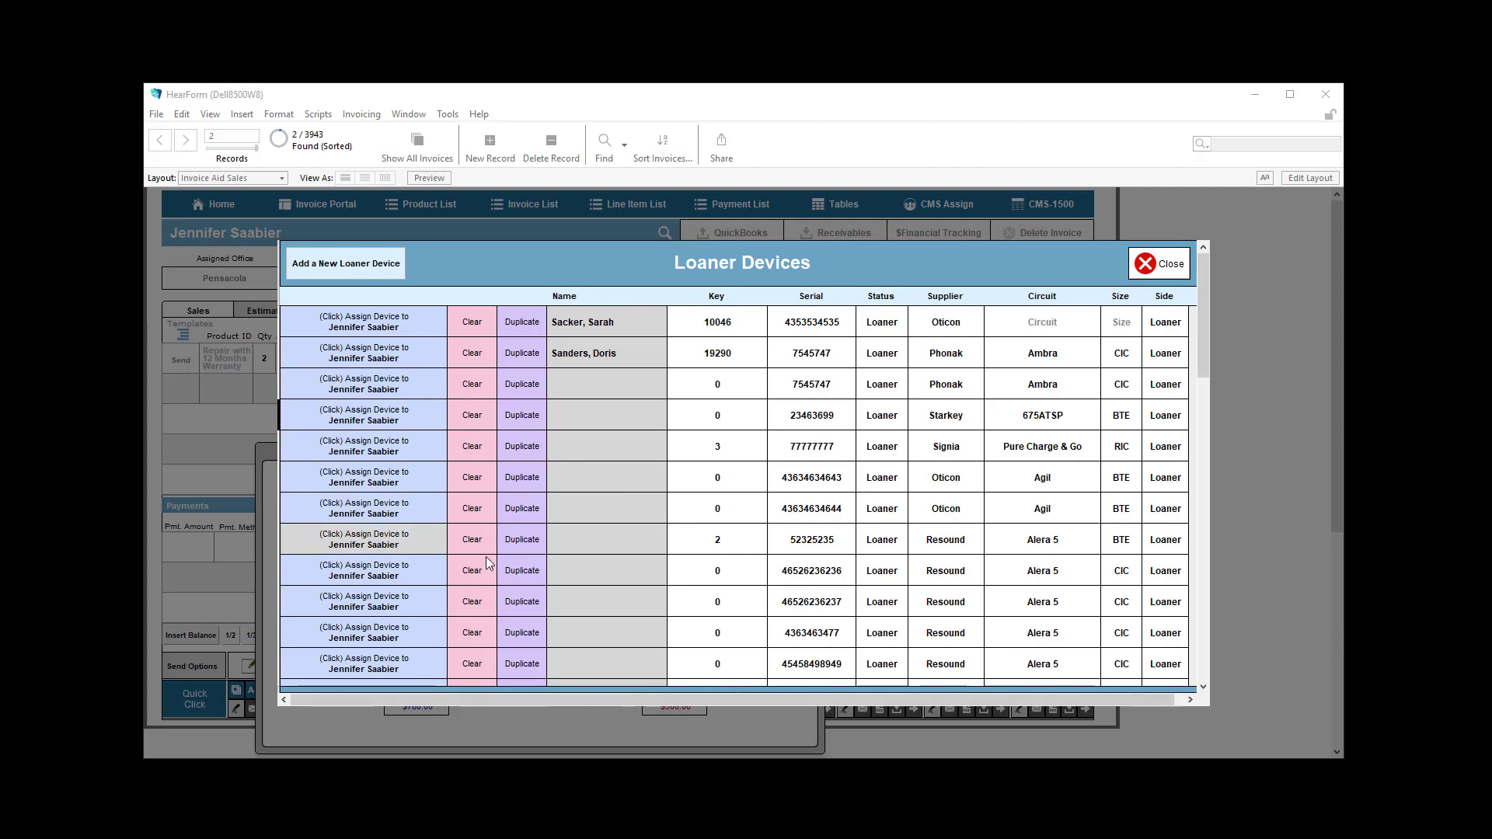
pyautogui.click(1160, 266)
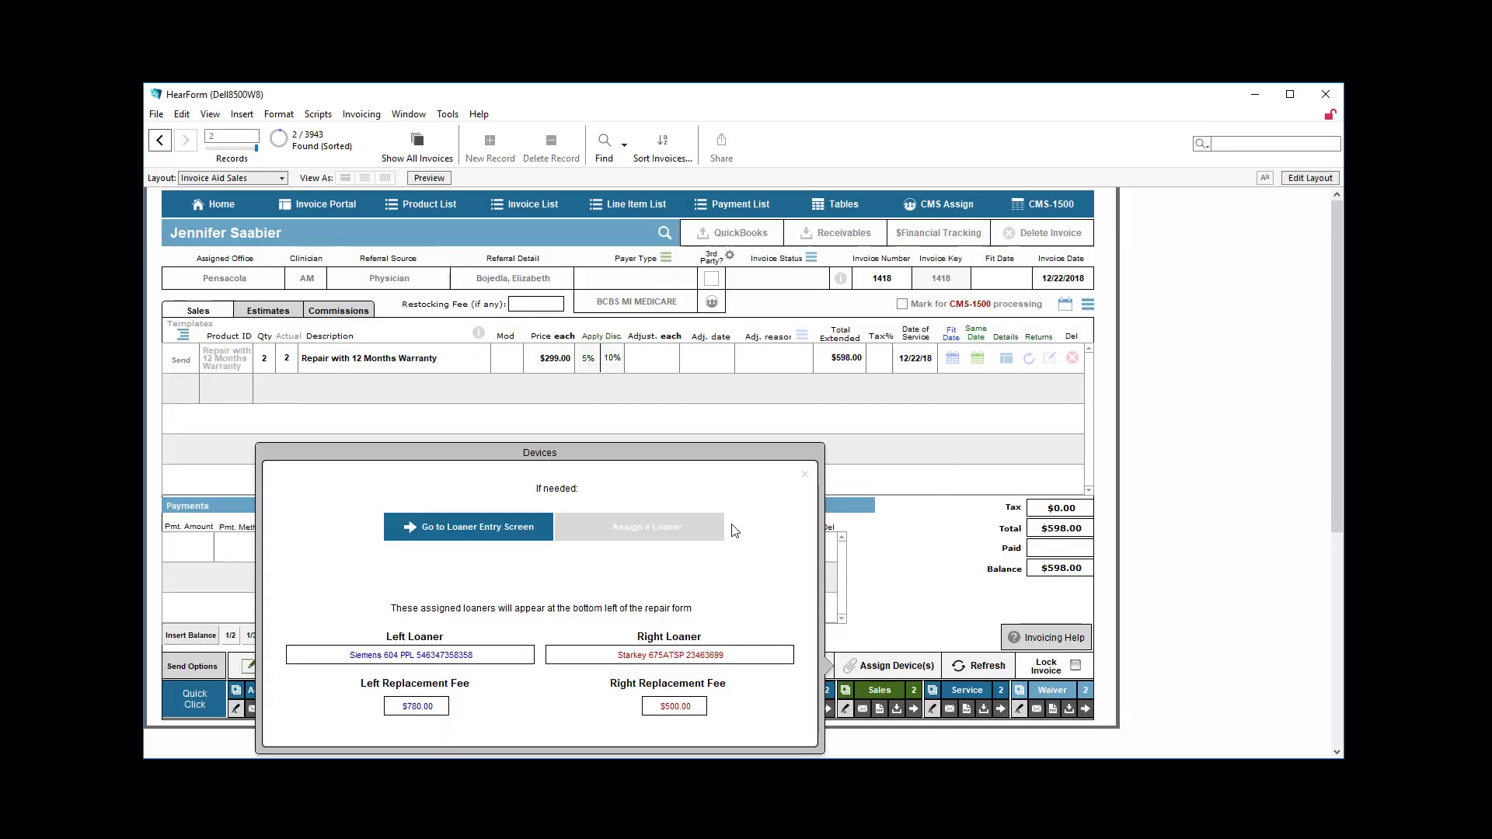
pyautogui.click(805, 482)
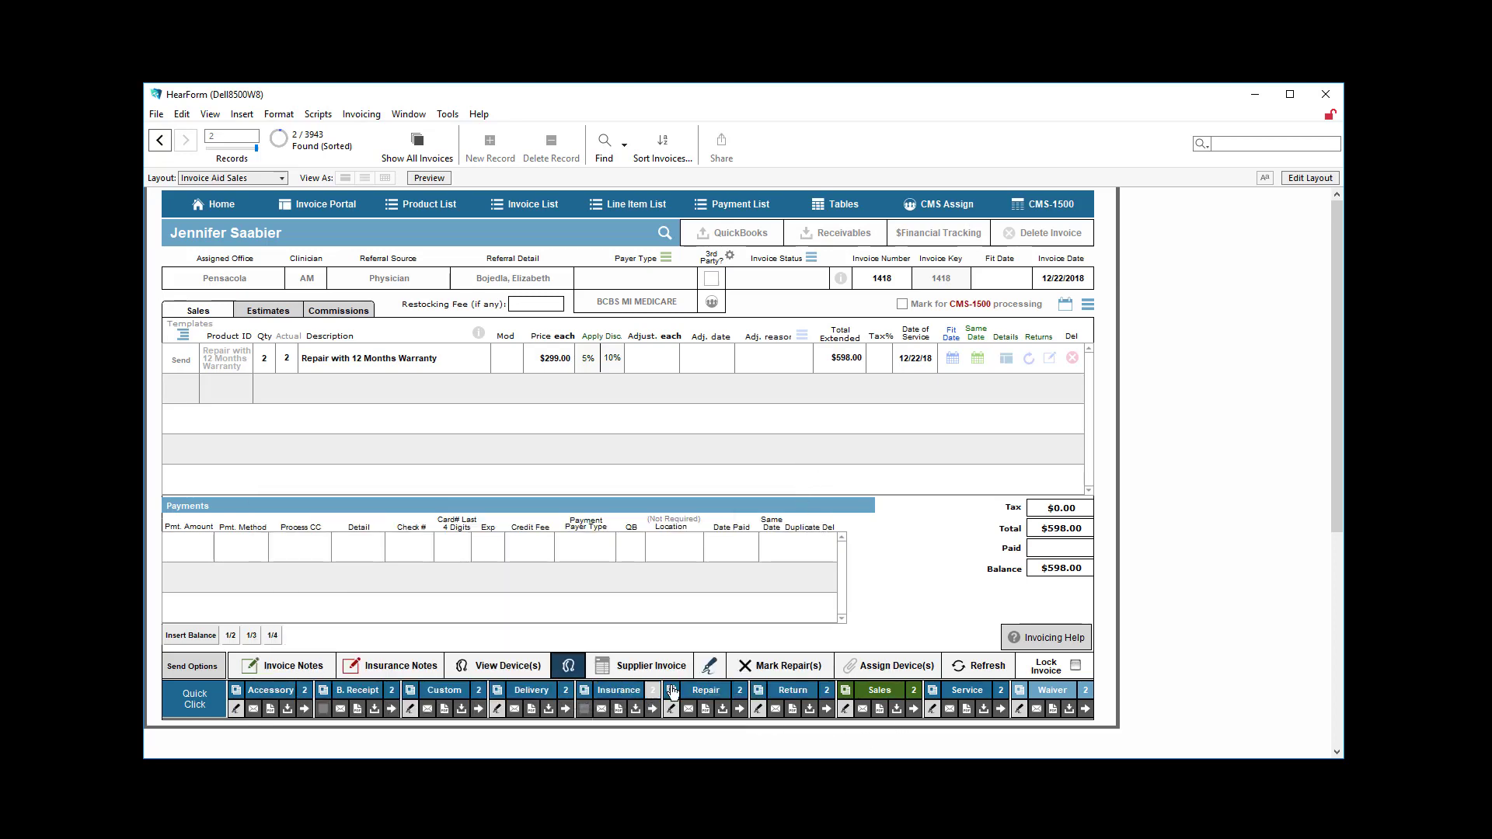
# Mark the patient's right Starkey 675 Power and left Oticon SUMO devices for repair on the invoice
pyautogui.click(754, 661)
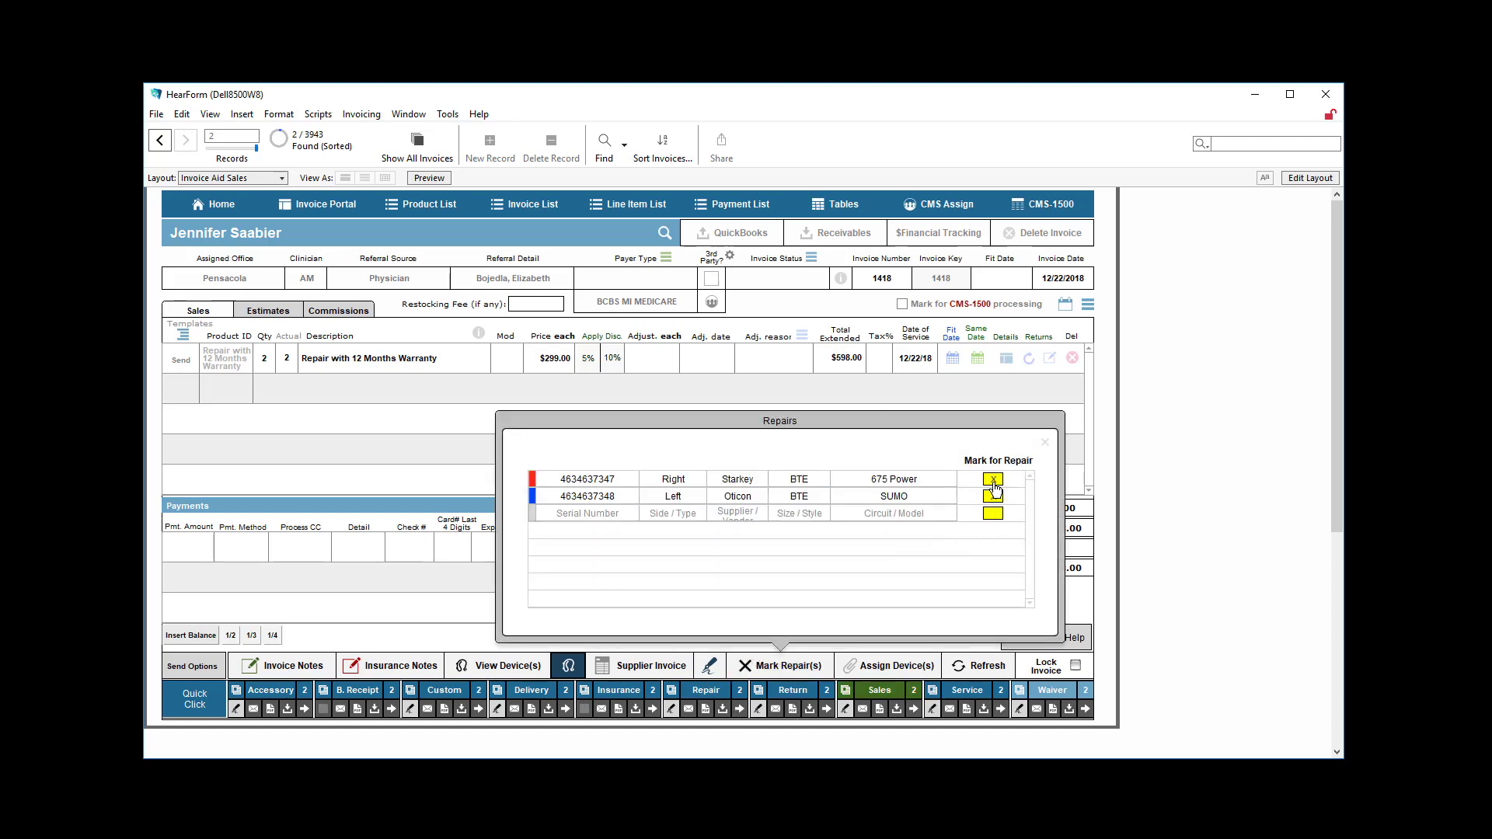
pyautogui.click(992, 496)
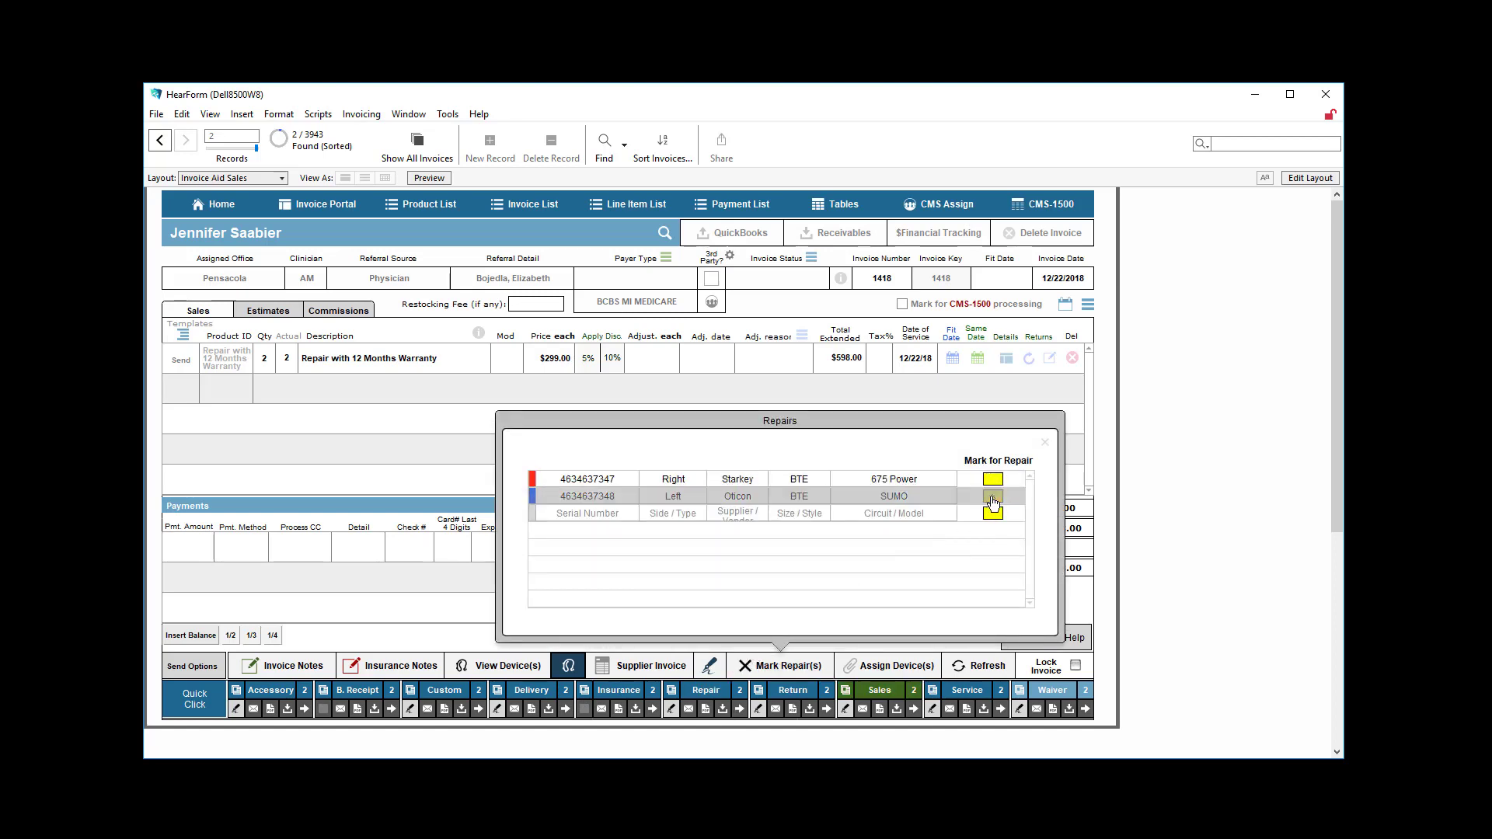
pyautogui.click(995, 480)
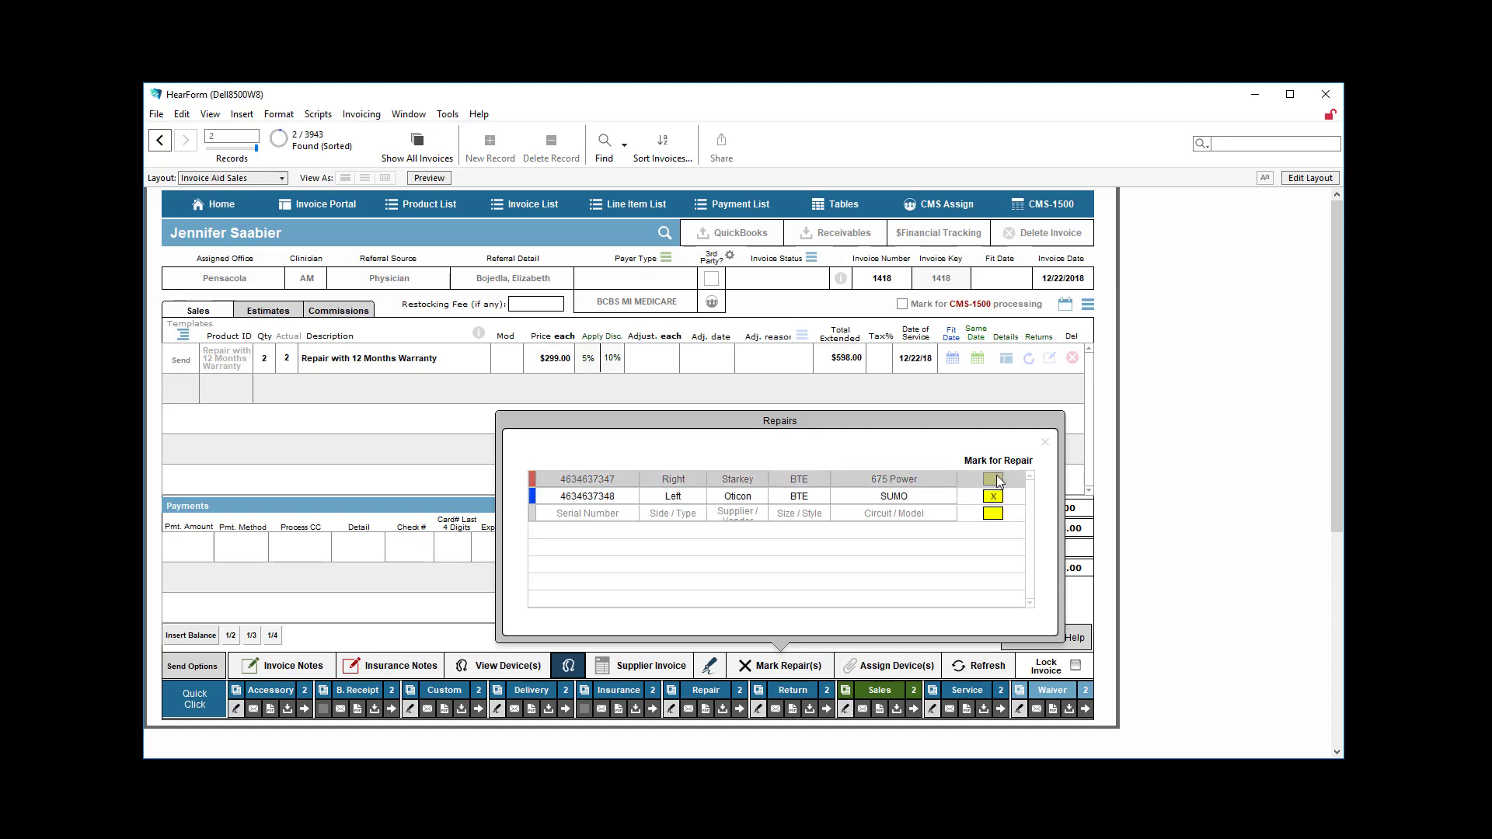
pyautogui.click(1045, 442)
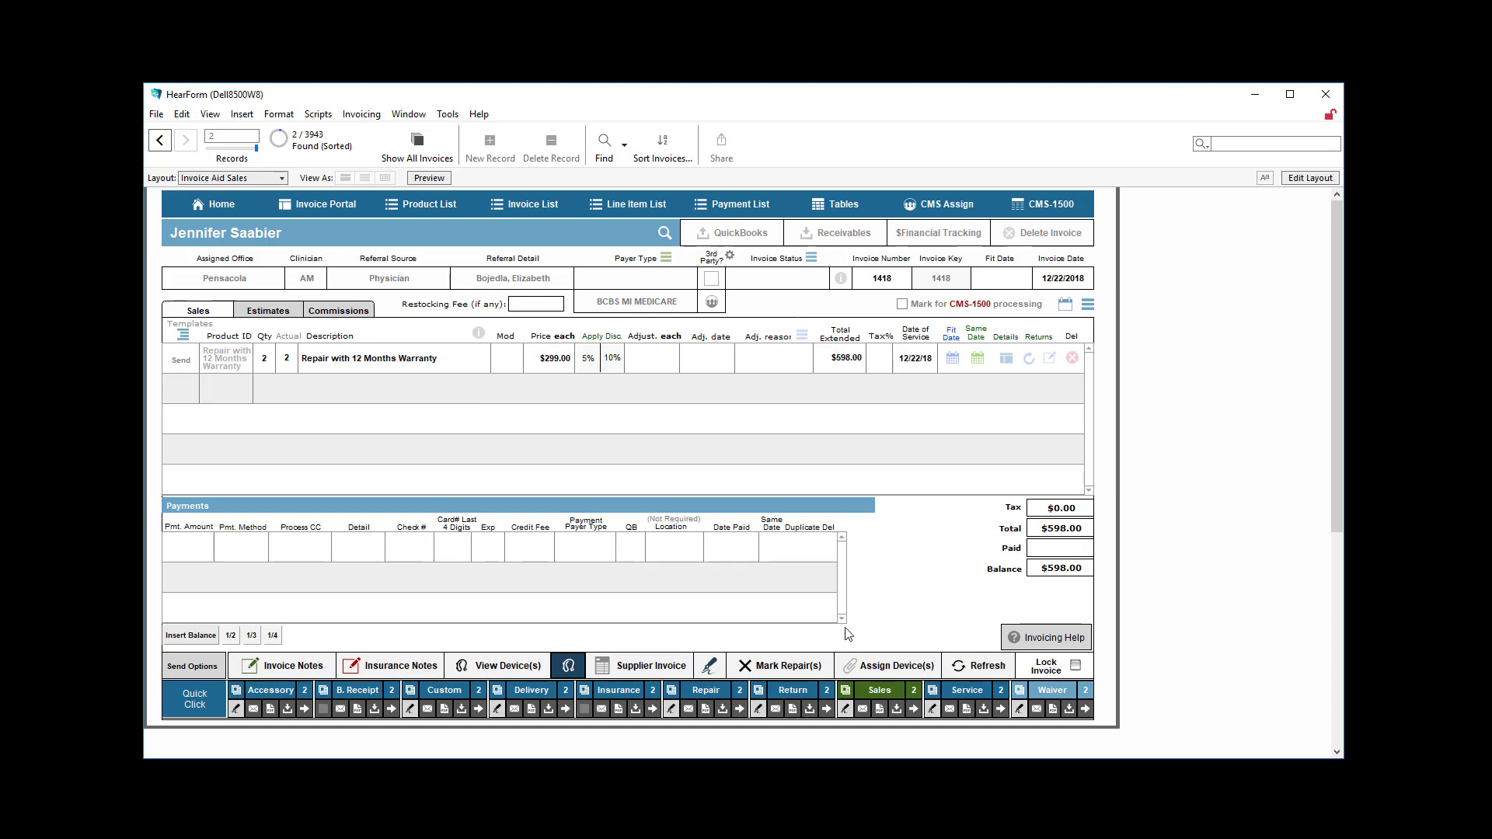
# Preview the repair agreement, review its devices, charges, loaner replacement fees and signature lines, and return to the invoice
pyautogui.click(671, 694)
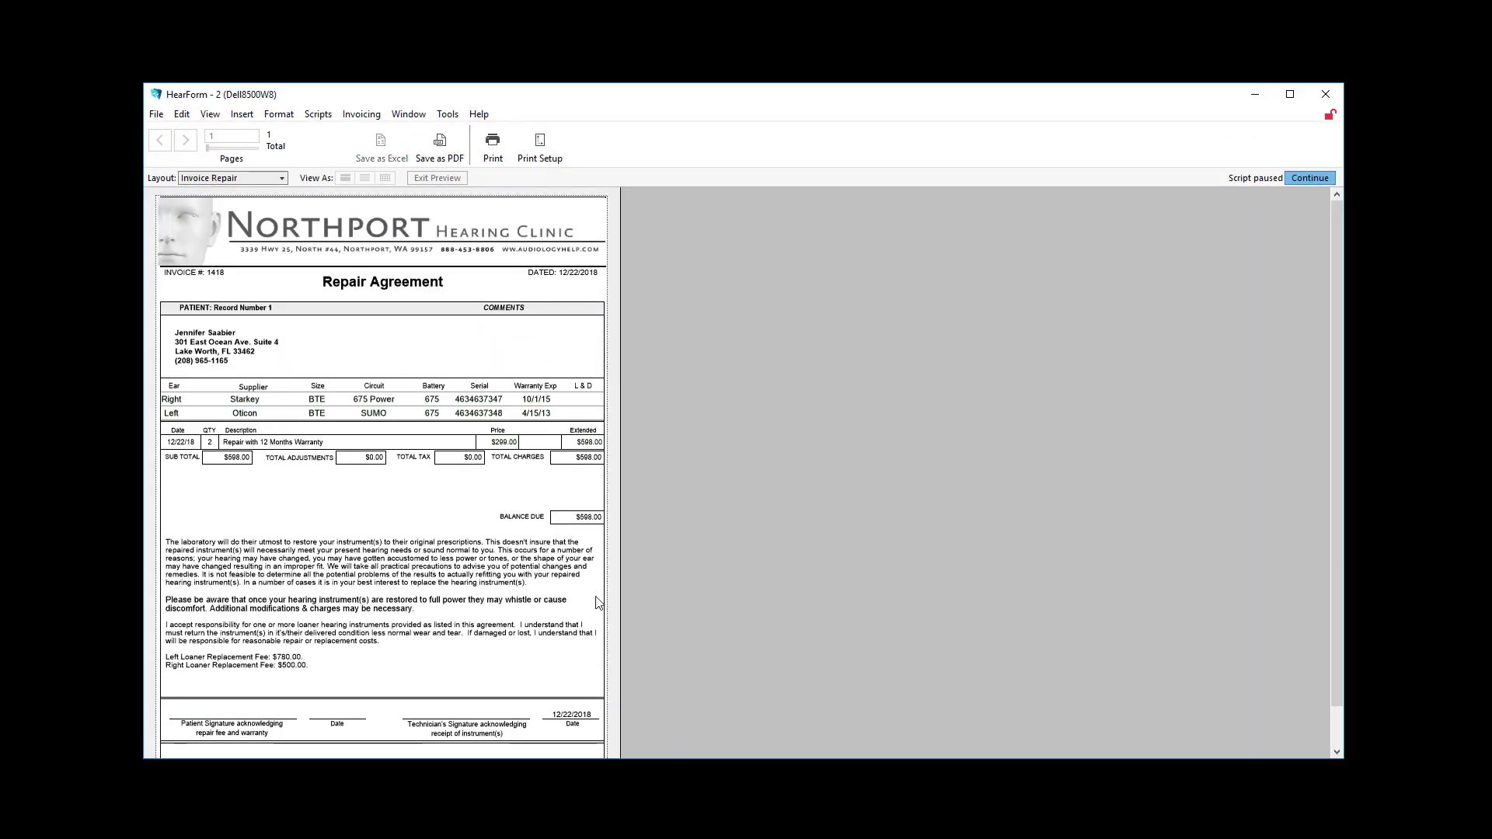
pyautogui.scroll(1, 622, 569)
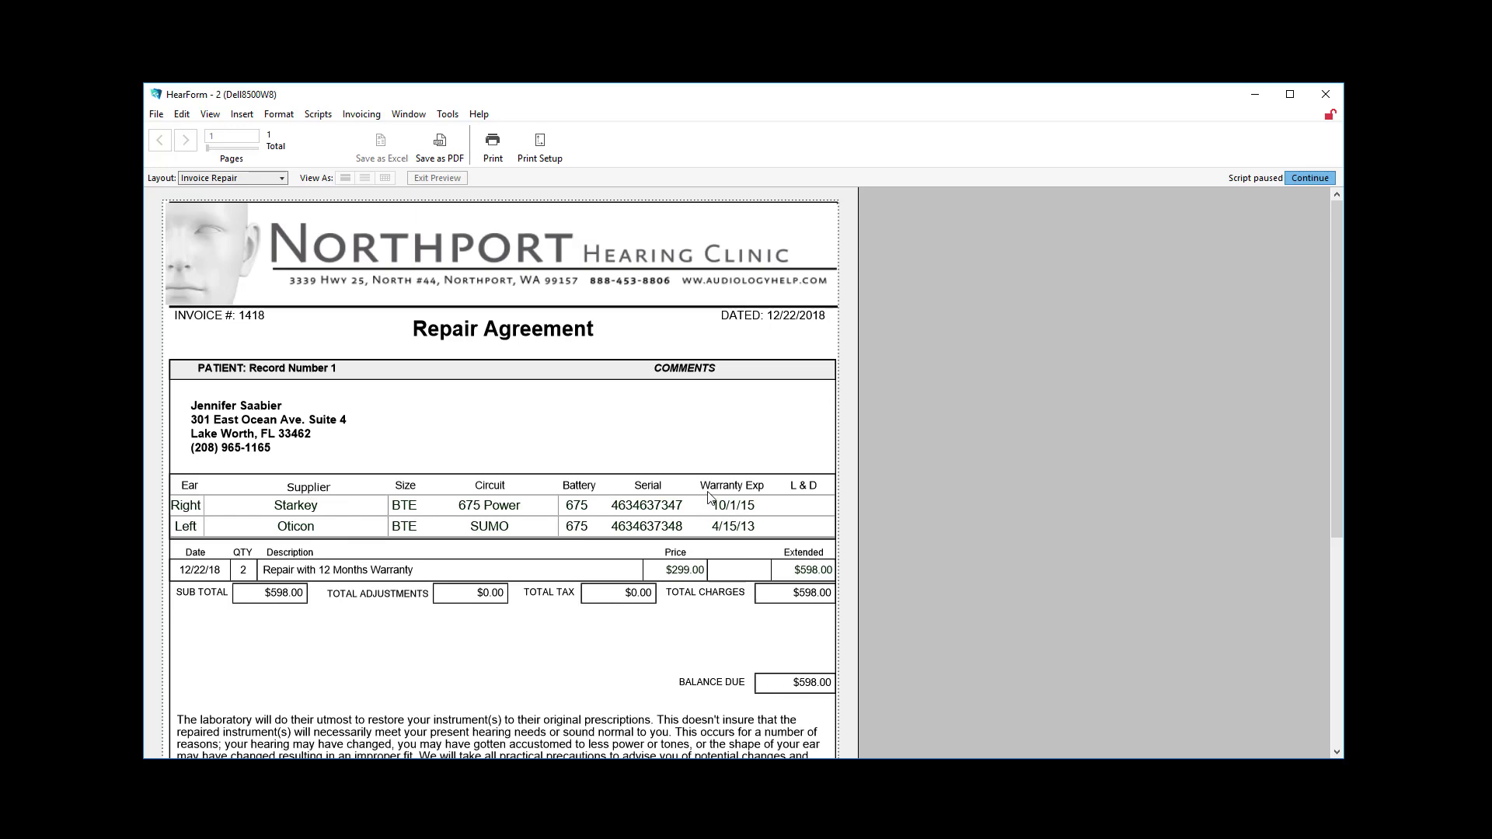
pyautogui.scroll(-3, 708, 498)
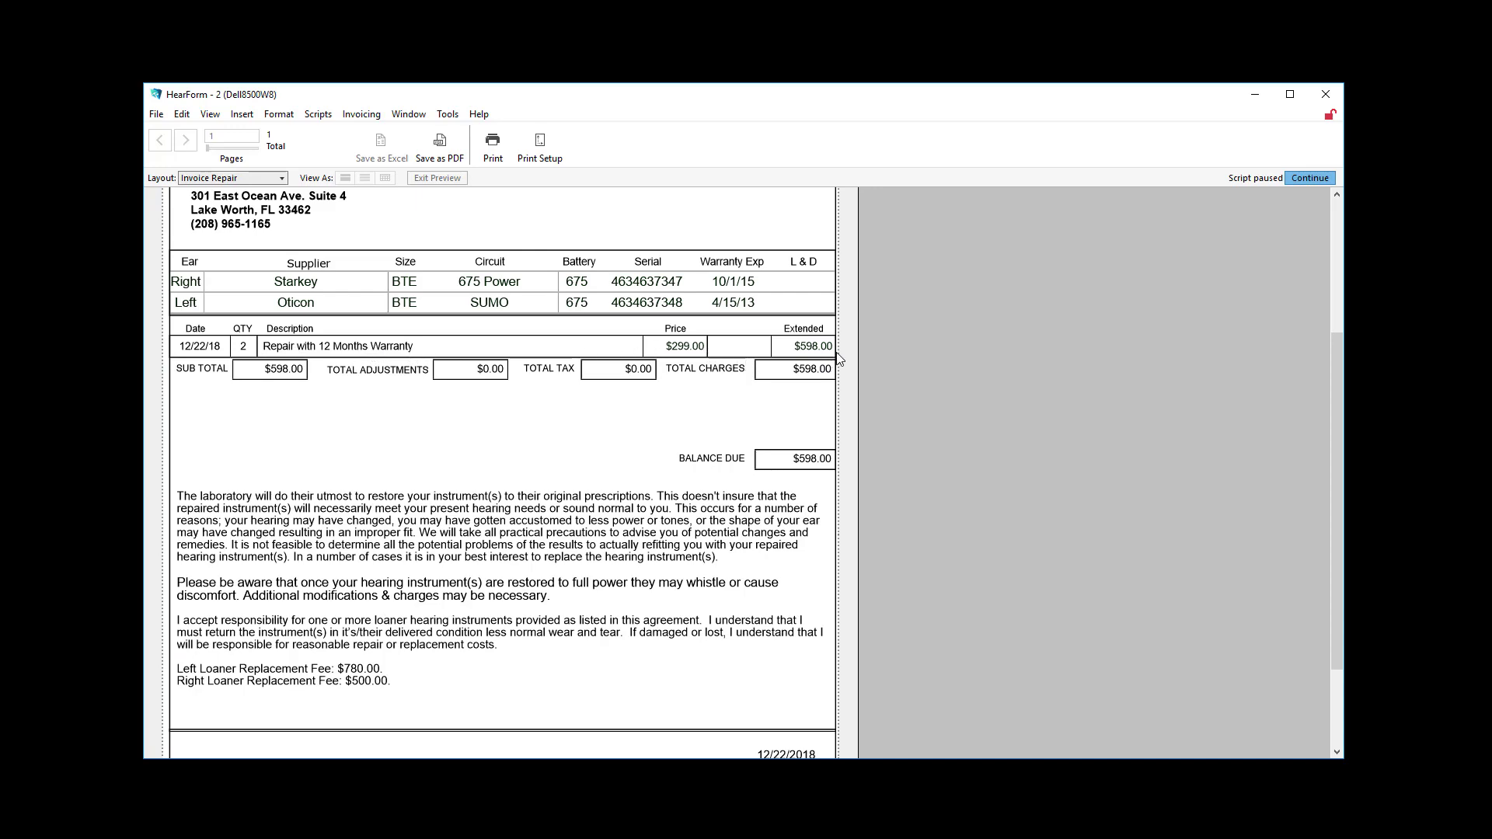
pyautogui.scroll(-2, 800, 404)
pyautogui.scroll(-1, 777, 402)
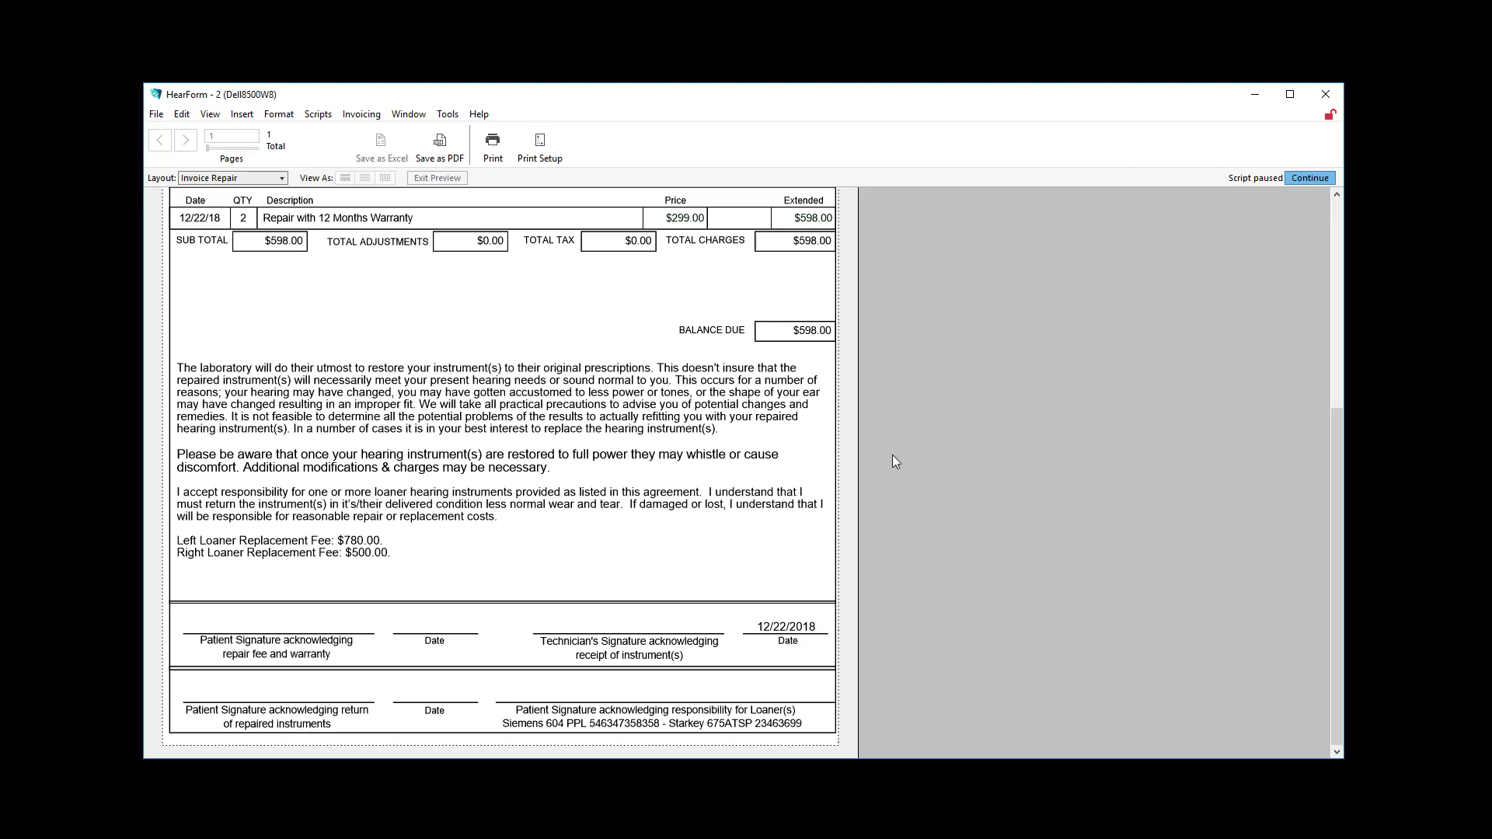
pyautogui.click(1309, 178)
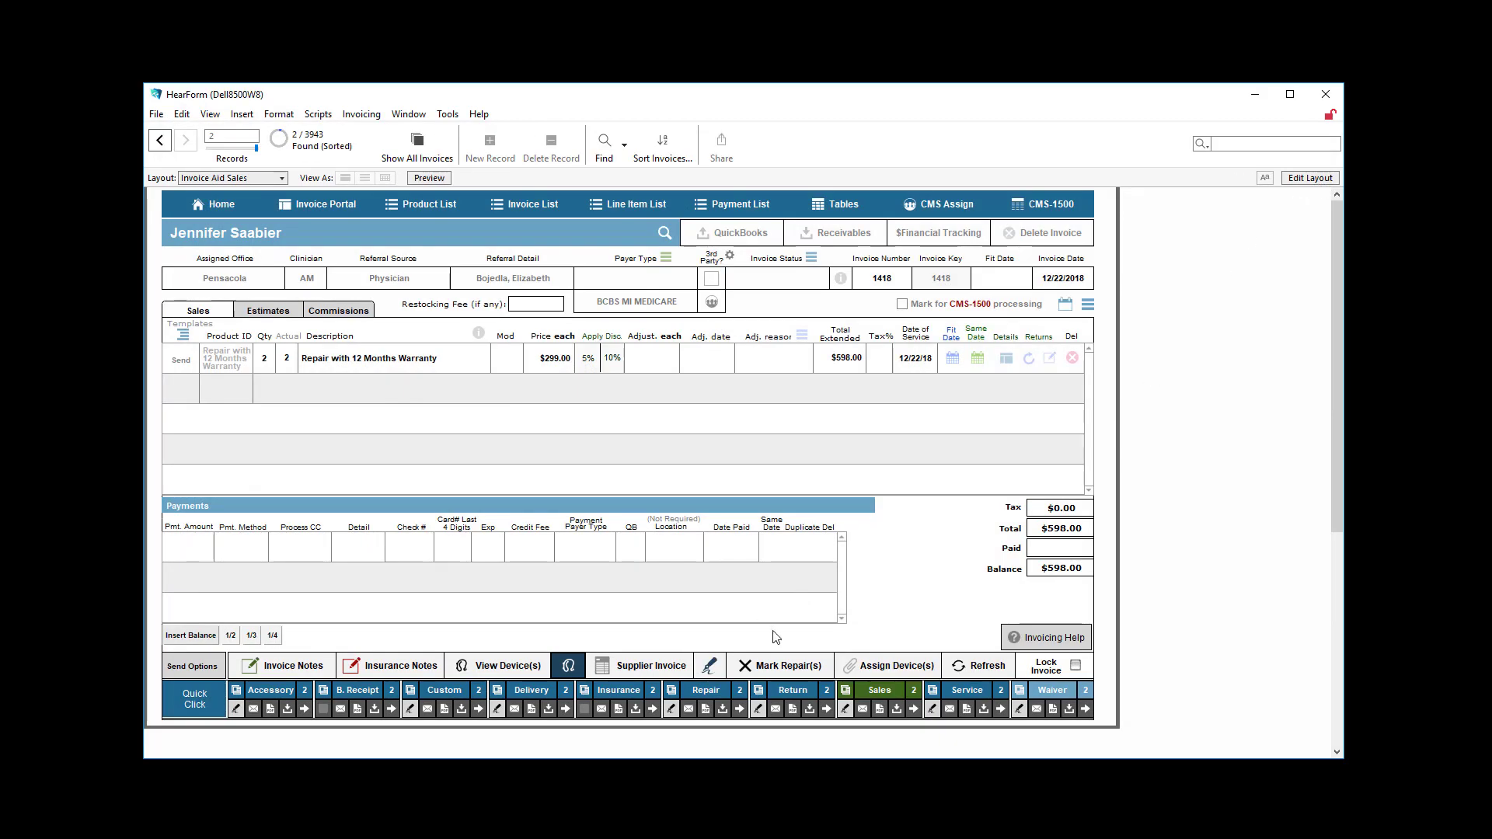
# Accept the authorization statement on the repair signature form, view the staff, return and loaner signature sections, and close the form
pyautogui.click(670, 709)
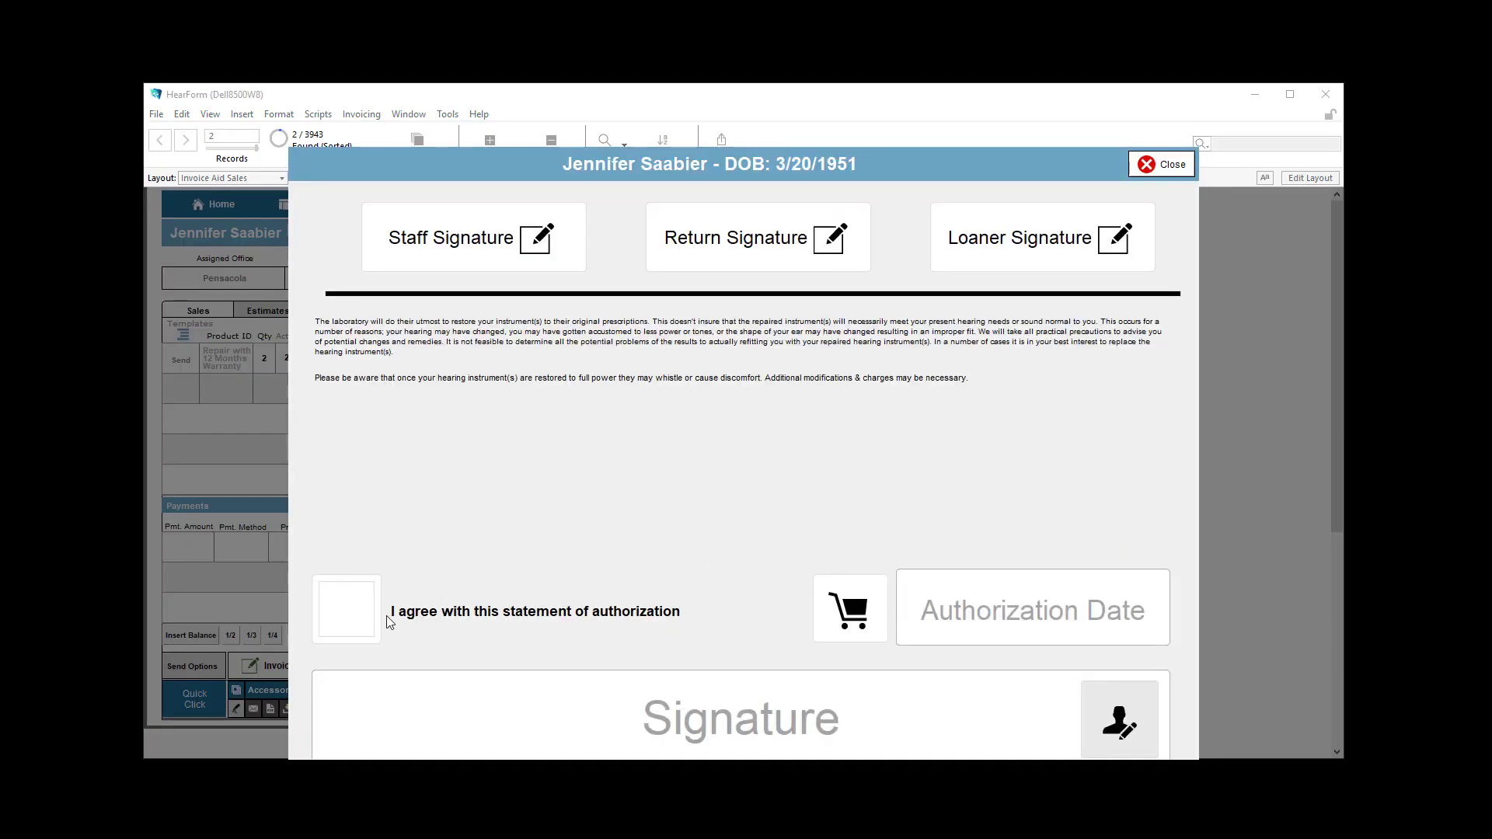
pyautogui.click(359, 613)
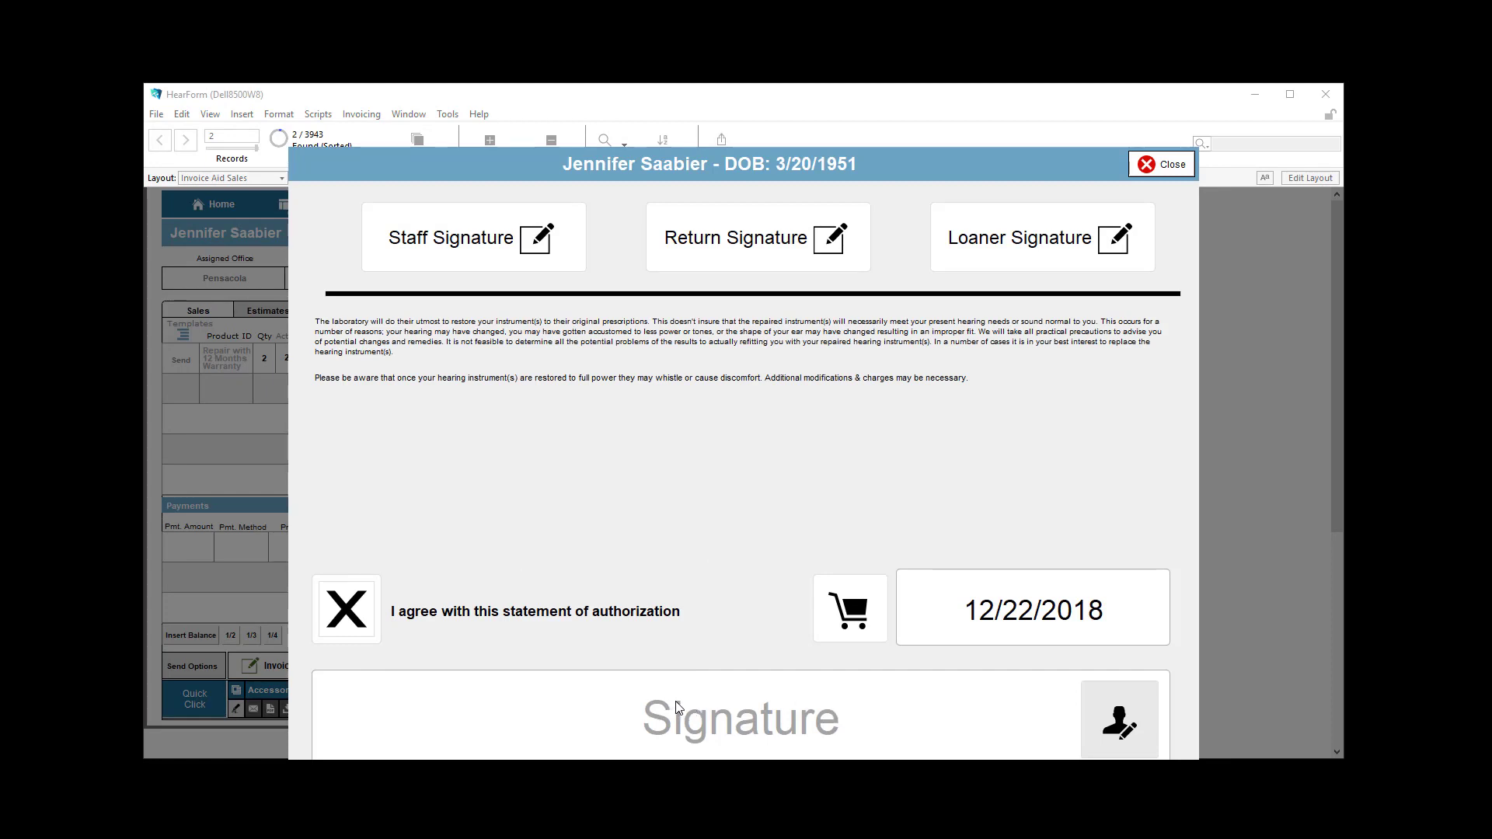
pyautogui.click(483, 247)
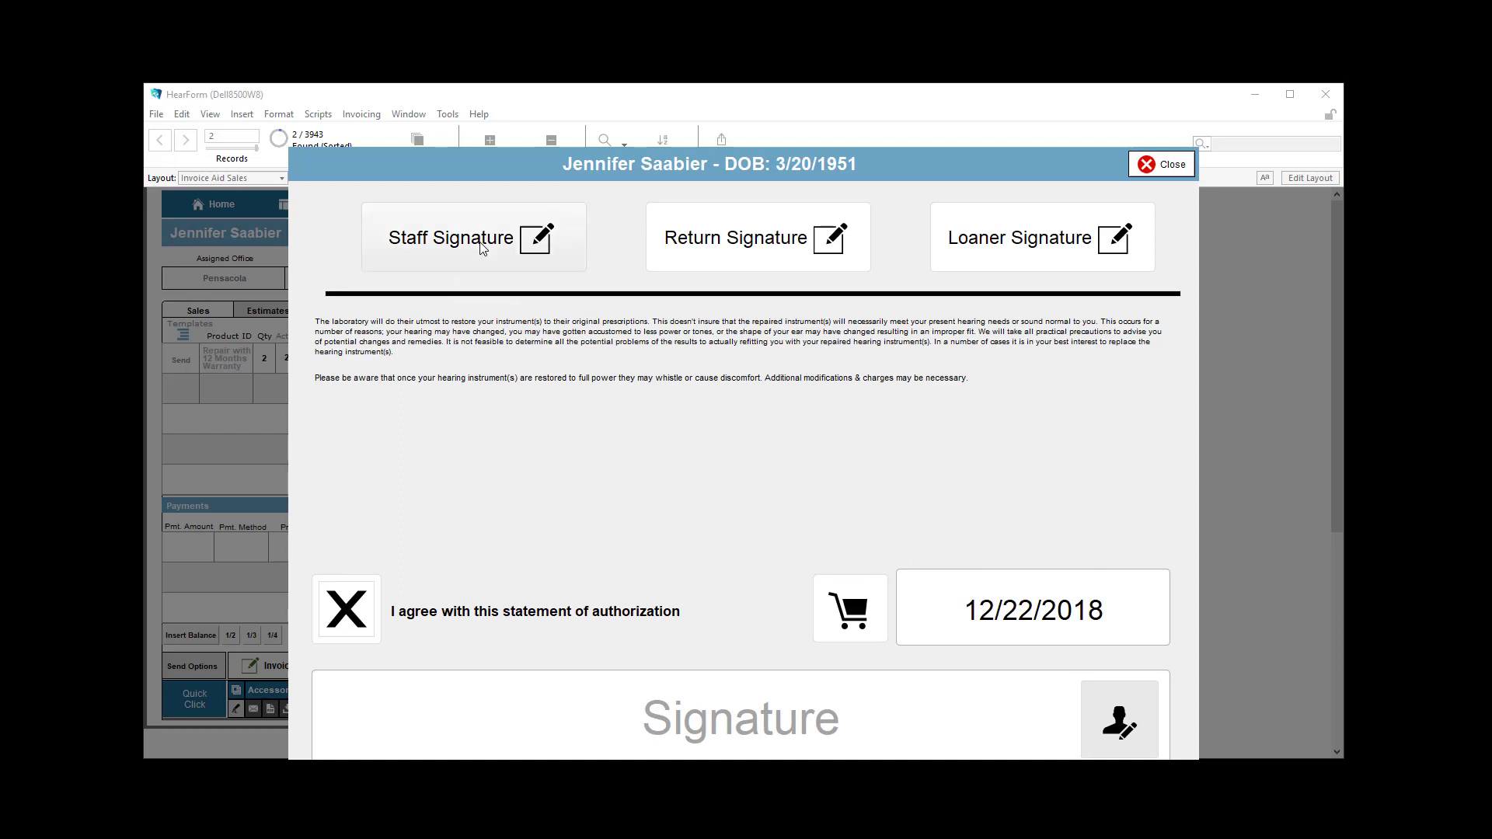
pyautogui.click(725, 233)
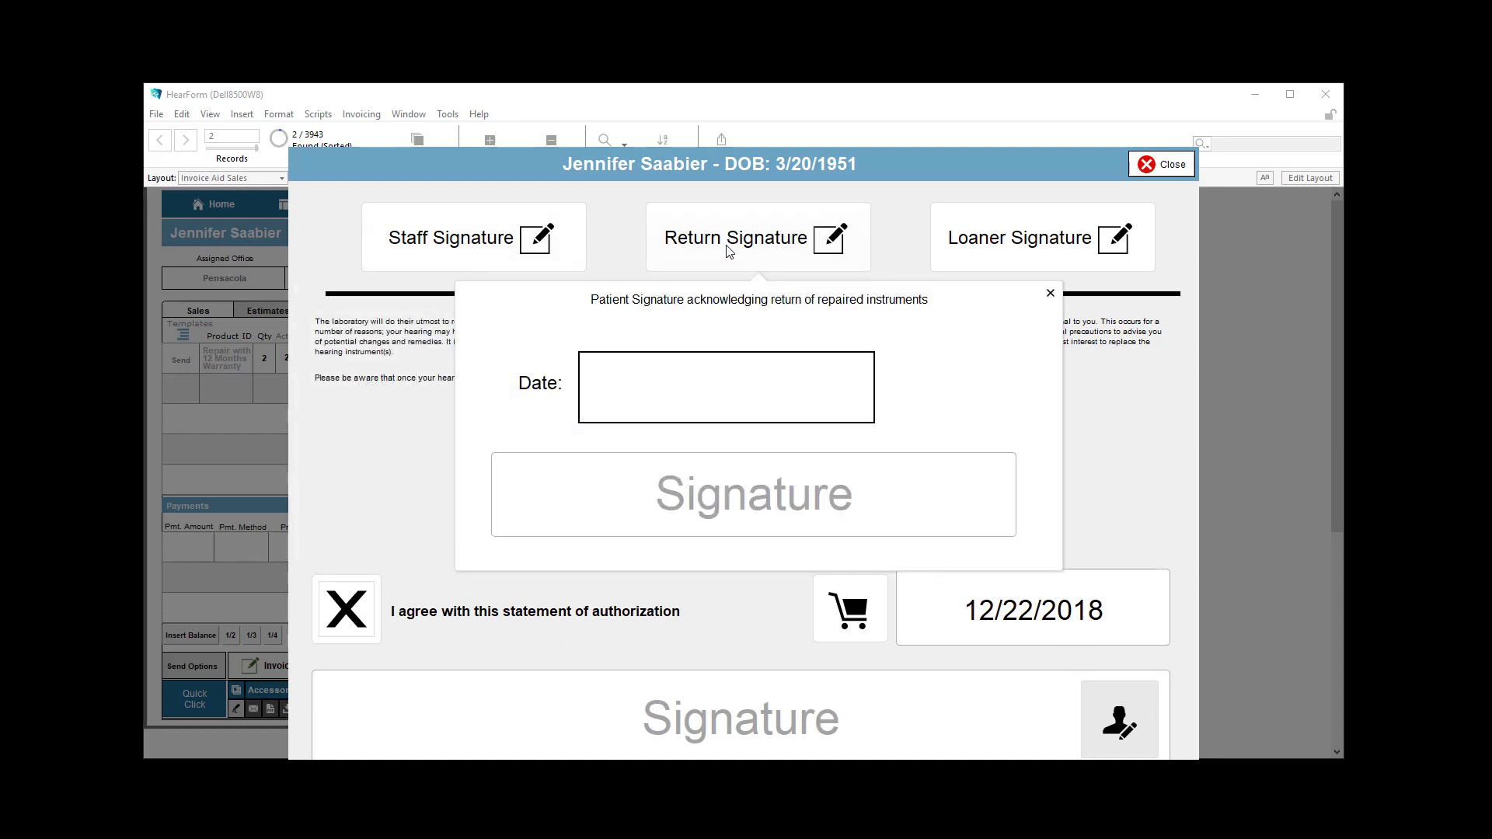
pyautogui.click(1011, 245)
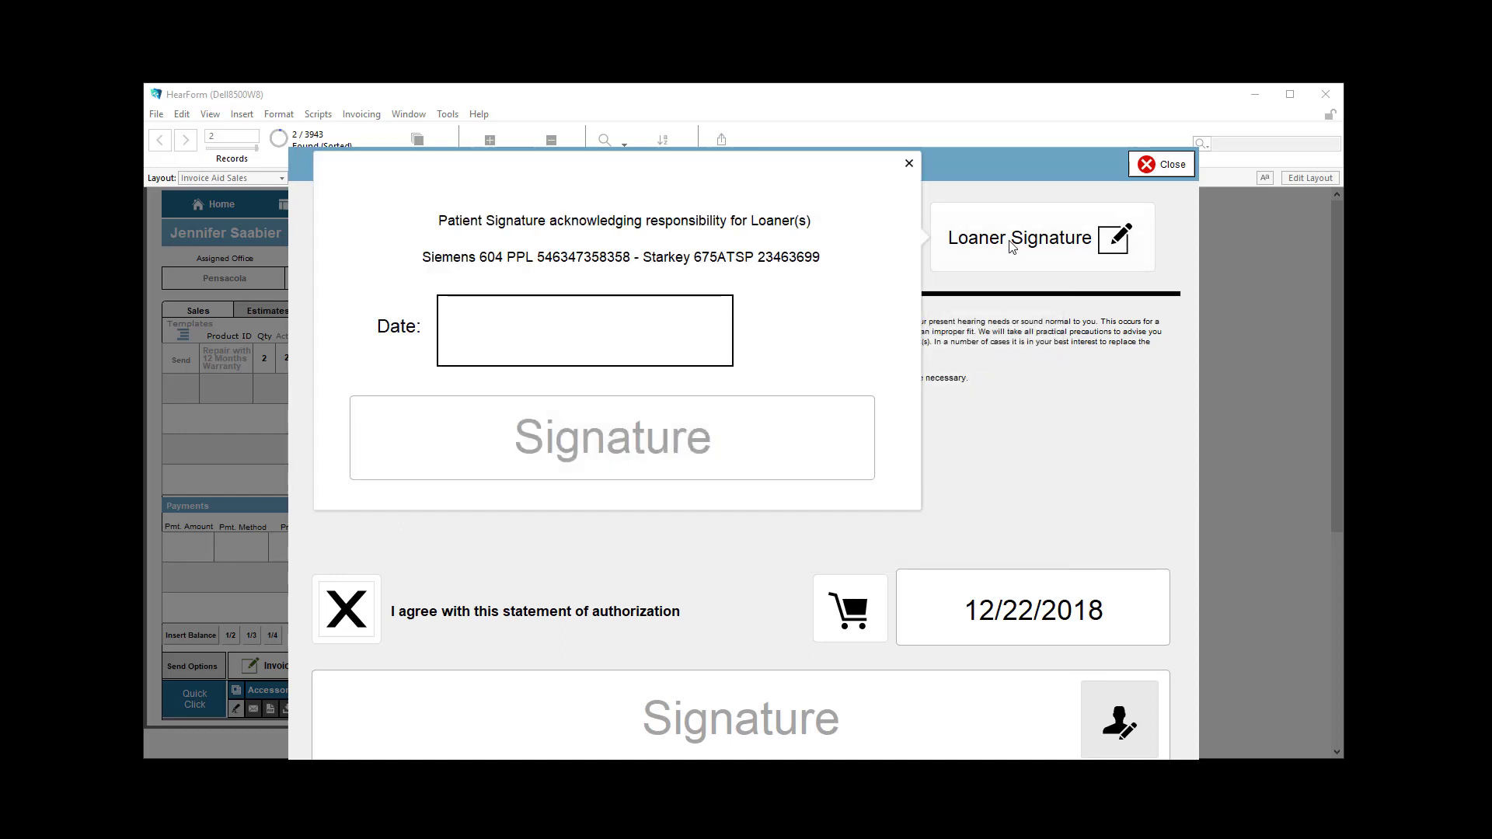
pyautogui.click(908, 163)
pyautogui.click(1158, 166)
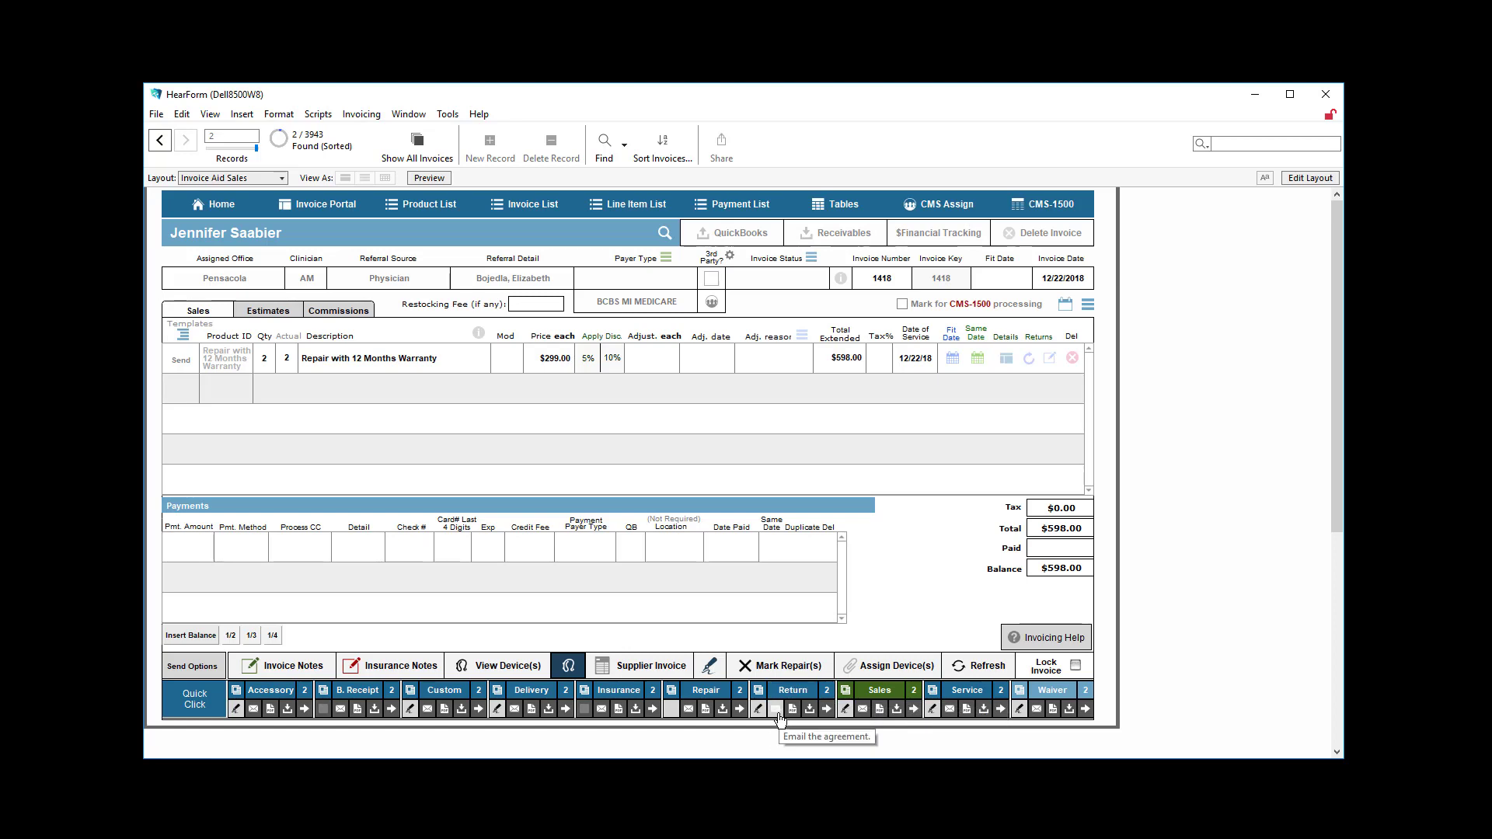
# View the return form for this invoice and go back to the invoice
pyautogui.click(827, 715)
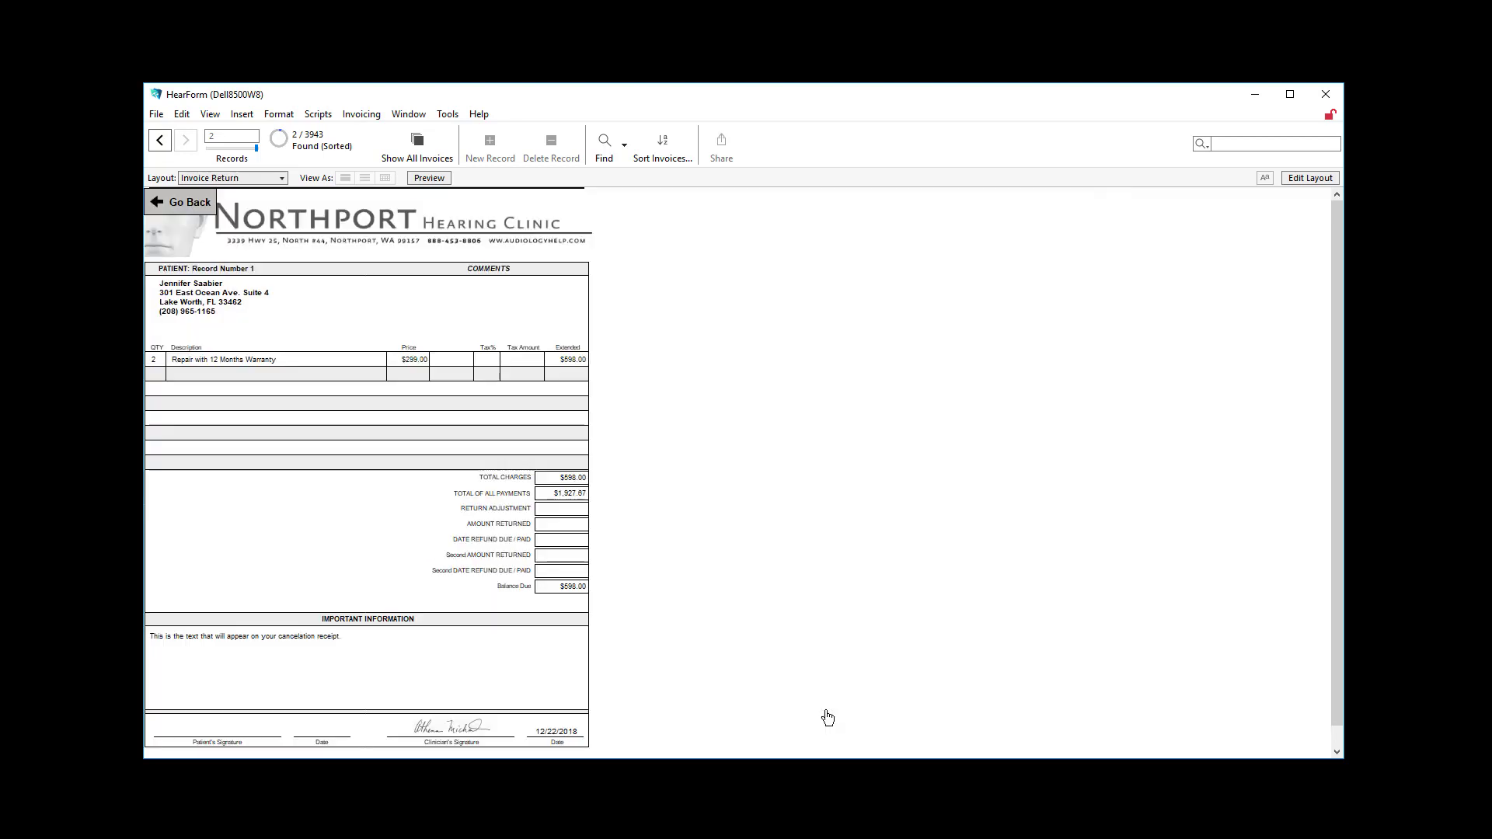
pyautogui.click(187, 204)
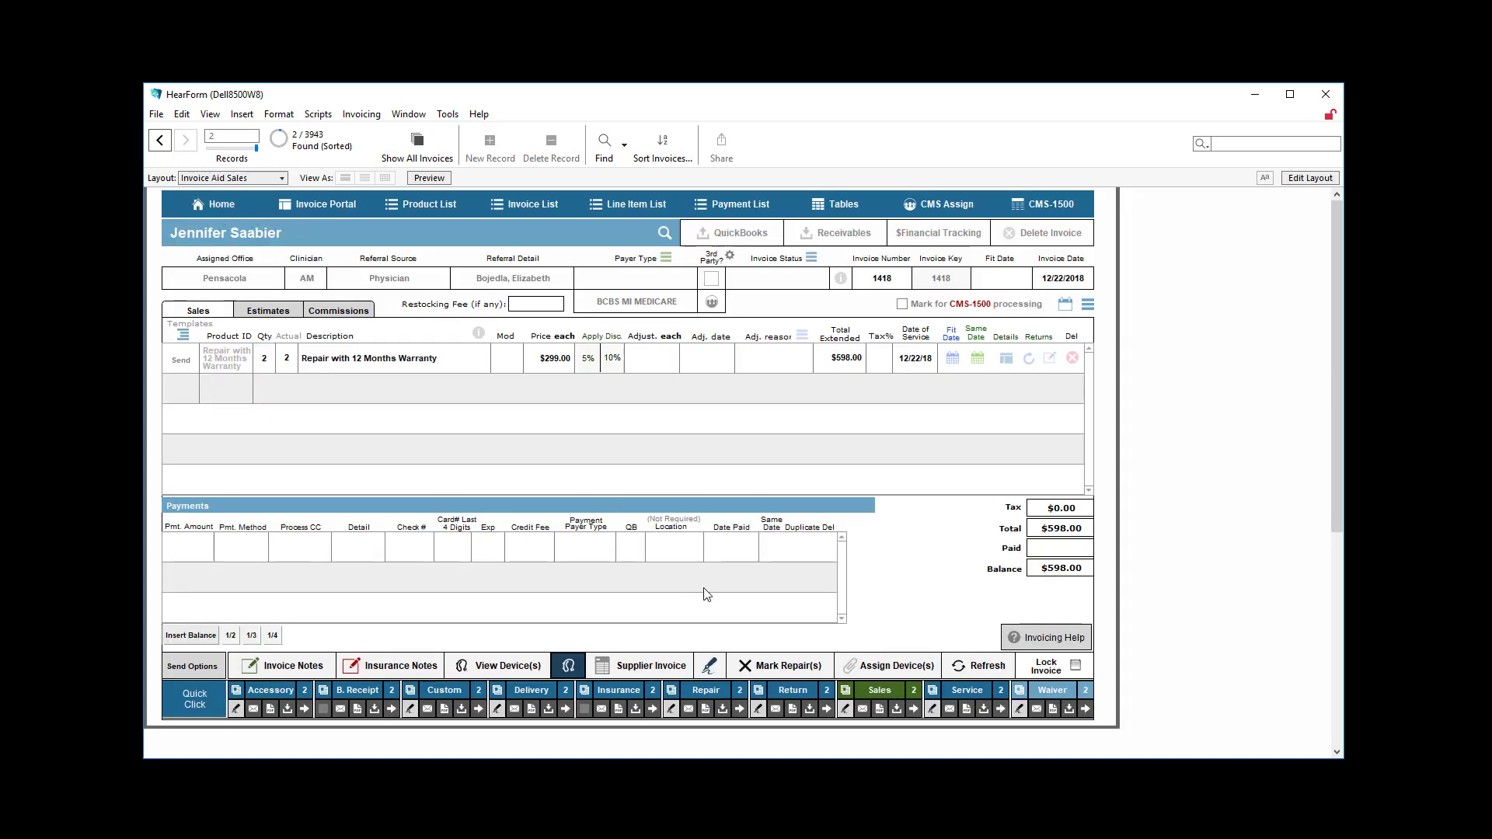